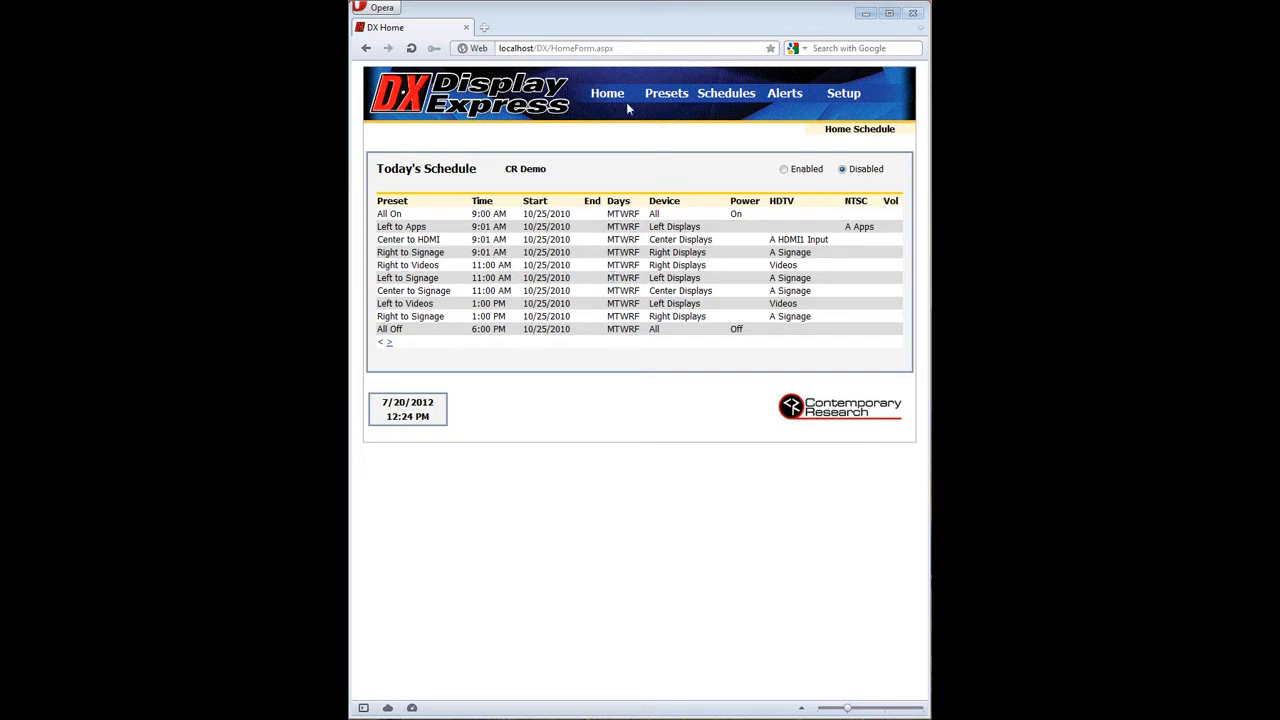
Open the existing All On preset in the basic preset editor.
mouse_move(648, 101)
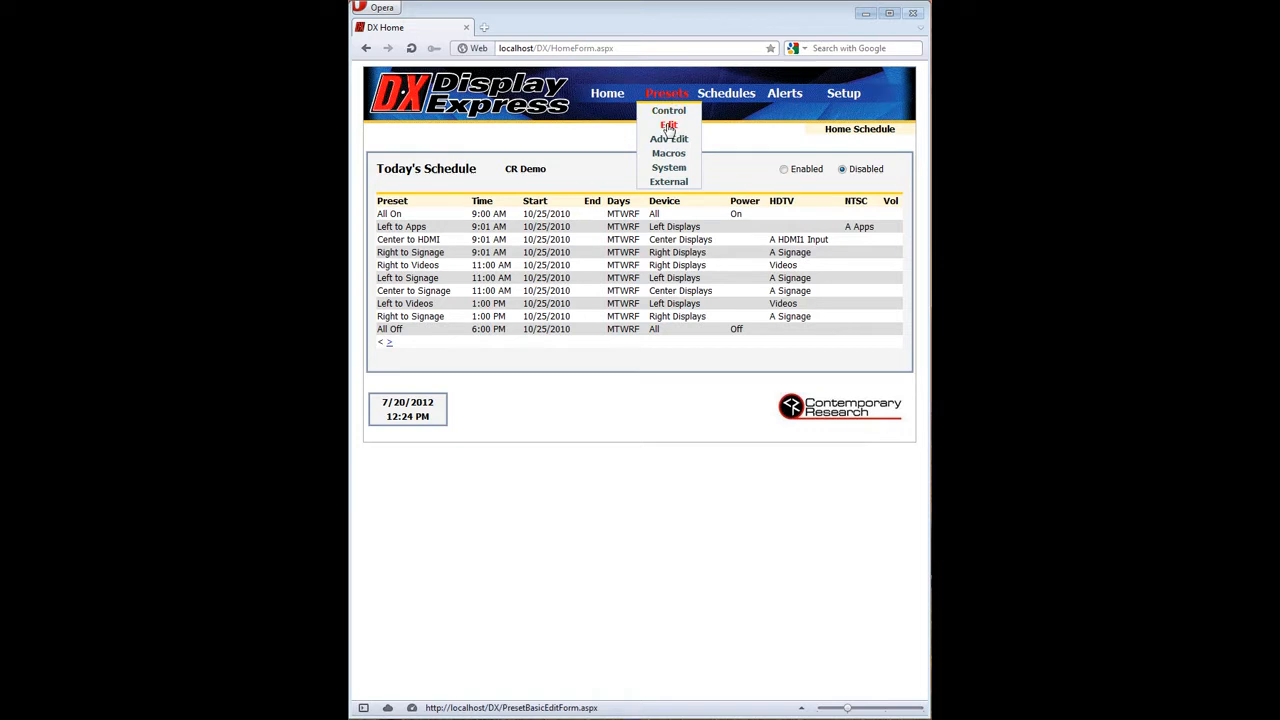
click(668, 125)
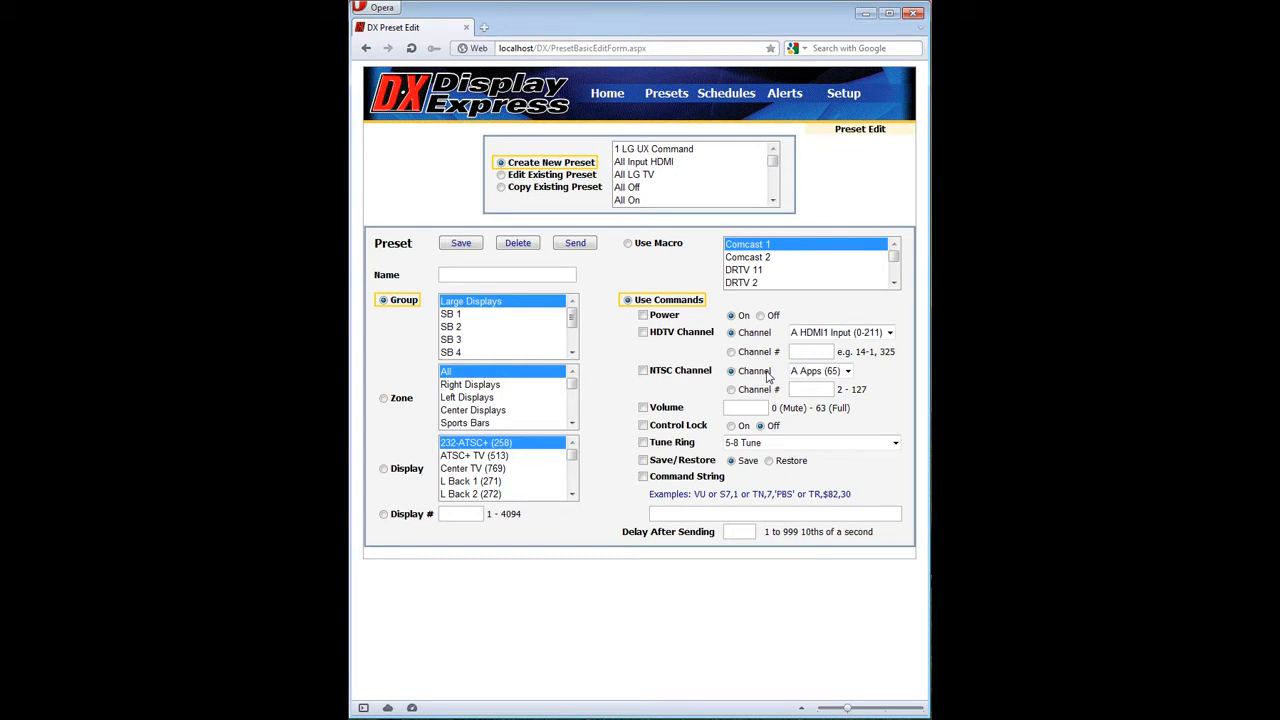
click(630, 200)
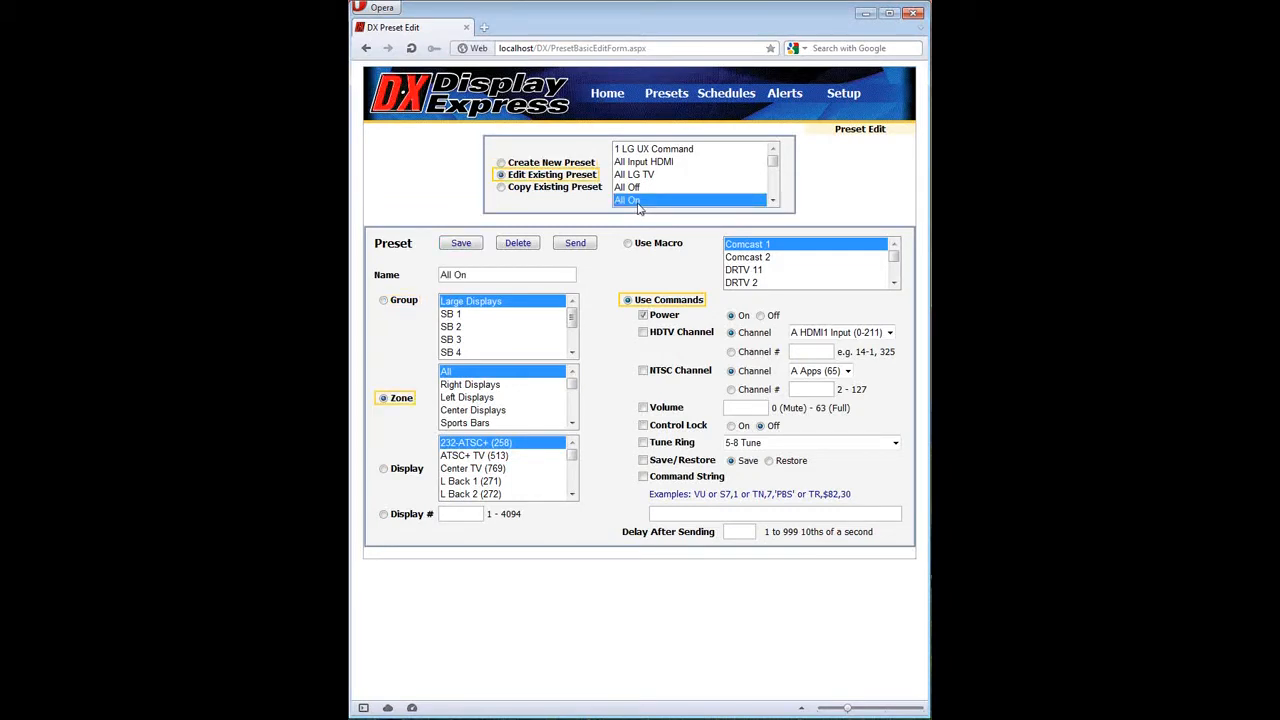
Try out the All zone selection and the Power command options in the All On preset.
click(463, 374)
click(643, 316)
click(643, 316)
click(760, 316)
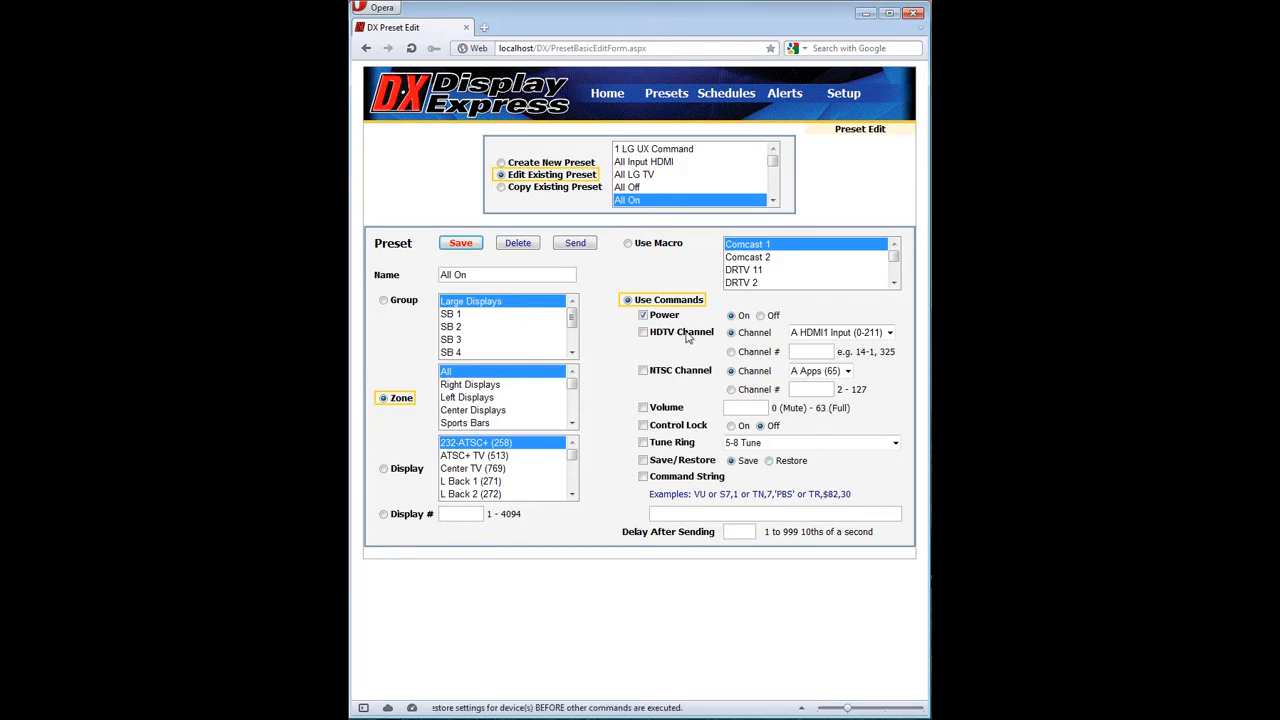
Enable the HDTV Channel command by channel number and the NTSC Channel command with A Apps (65).
click(889, 334)
click(857, 333)
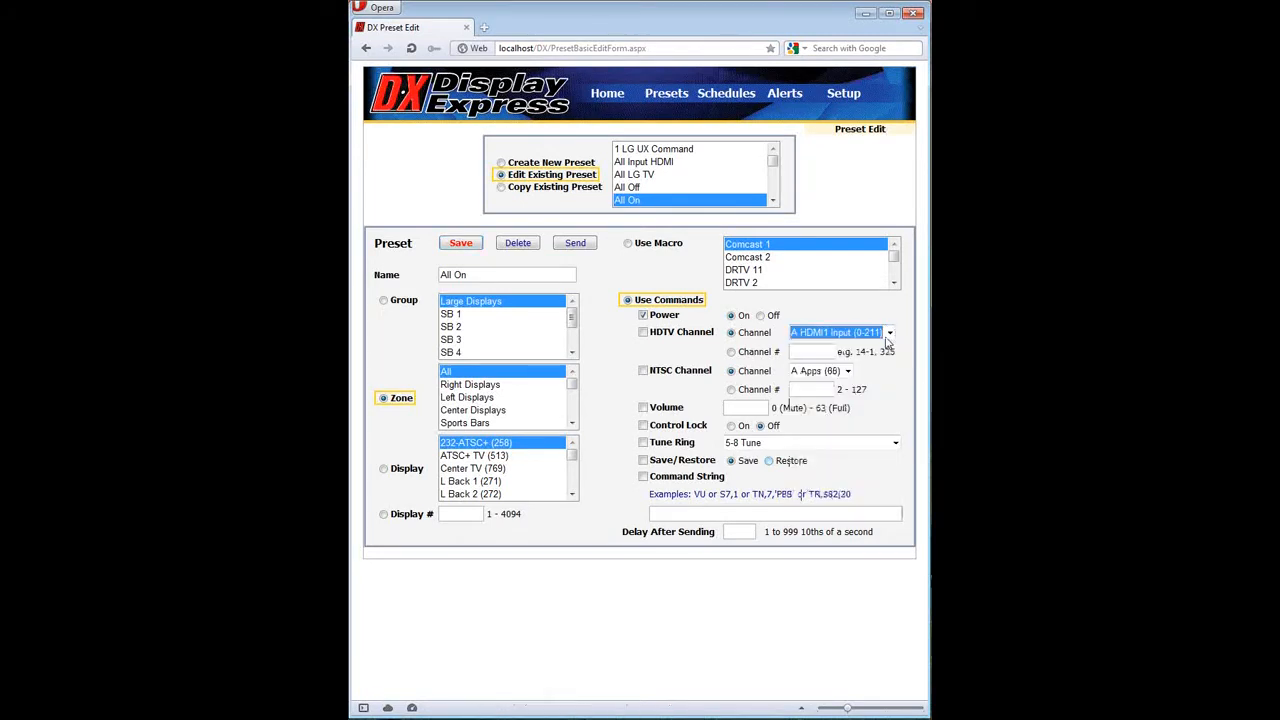
click(822, 353)
click(643, 371)
click(846, 372)
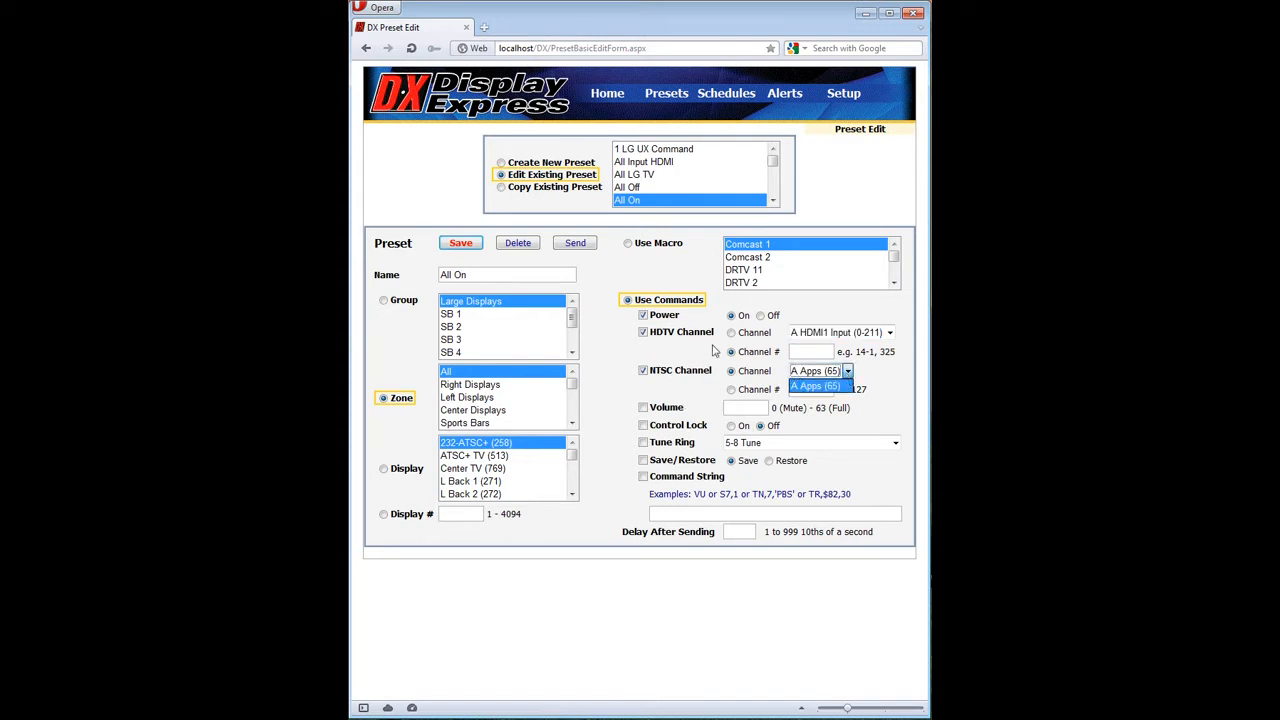
Enable the Volume command, try level 63, set it to 0, and enable Control Lock.
click(653, 410)
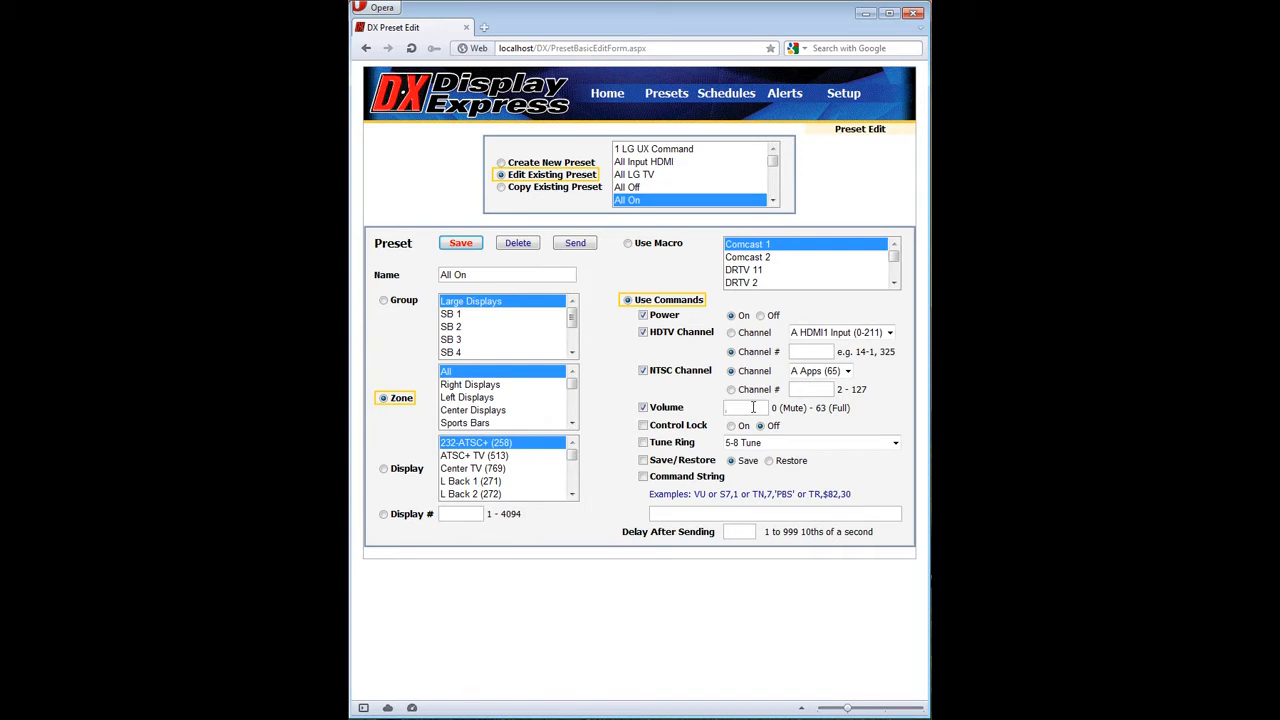
text(63)
drag(753, 407, 725, 410)
text(0)
click(696, 430)
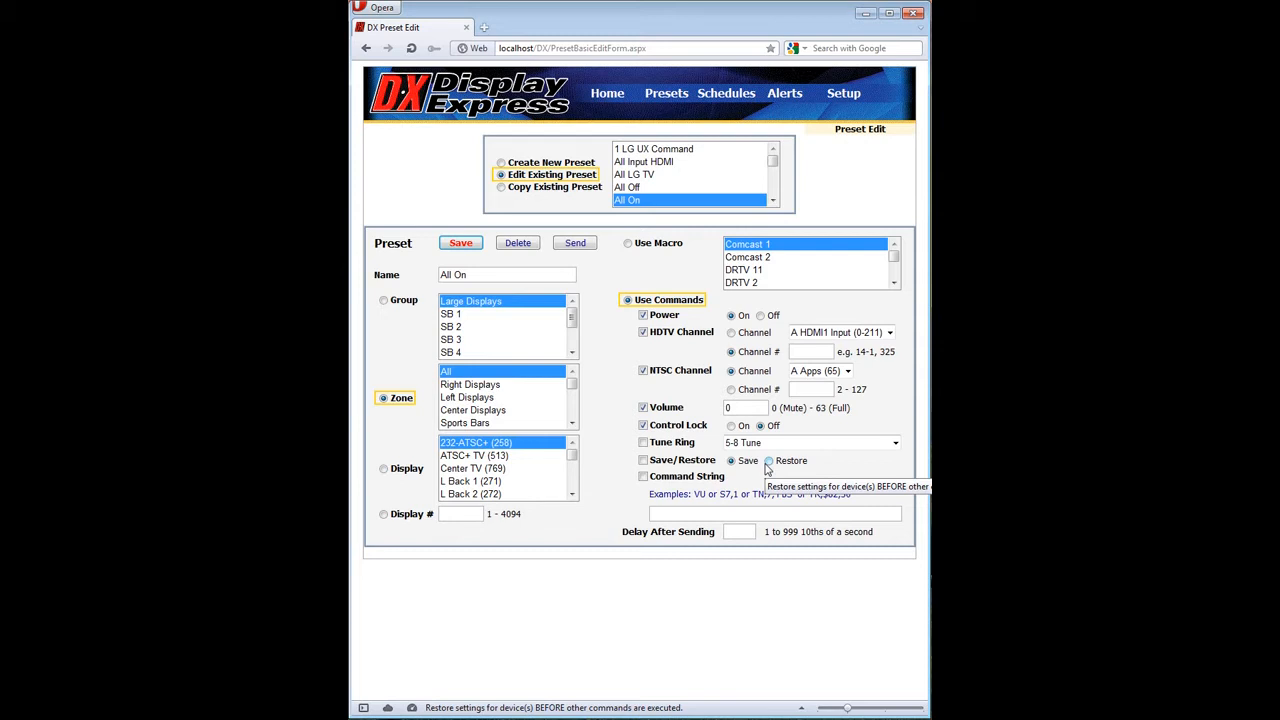
Enable the Command String option, try entering "UX," as the command, and erase it.
click(646, 477)
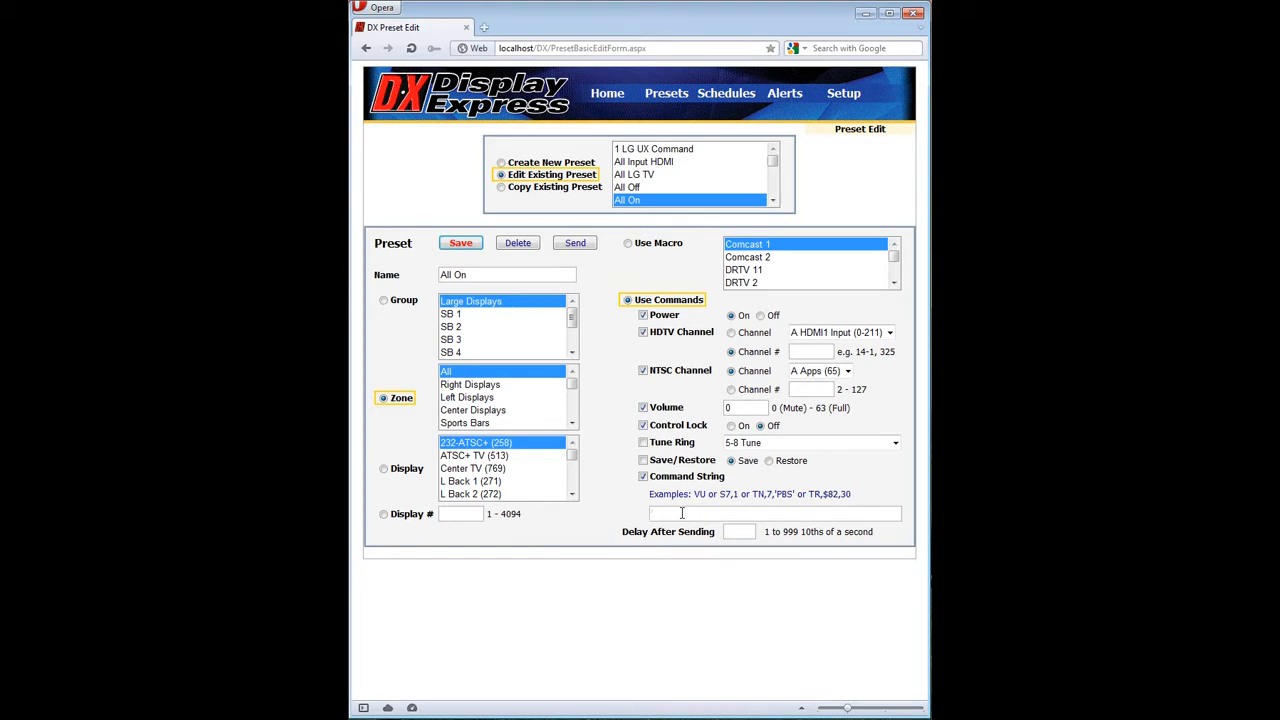
text(UX)
text(,)
key(BackSpace)
key(BackSpace)
key(BackSpace)
key(BackSpace)
Disable the Command String, Control Lock, NTSC Channel, Volume and HDTV Channel commands and save the All On preset.
click(643, 476)
click(645, 426)
click(643, 371)
click(643, 408)
click(644, 334)
click(478, 249)
Try to copy the Left to Apps preset as a new preset for the Center Displays zone.
drag(773, 168, 773, 175)
click(658, 200)
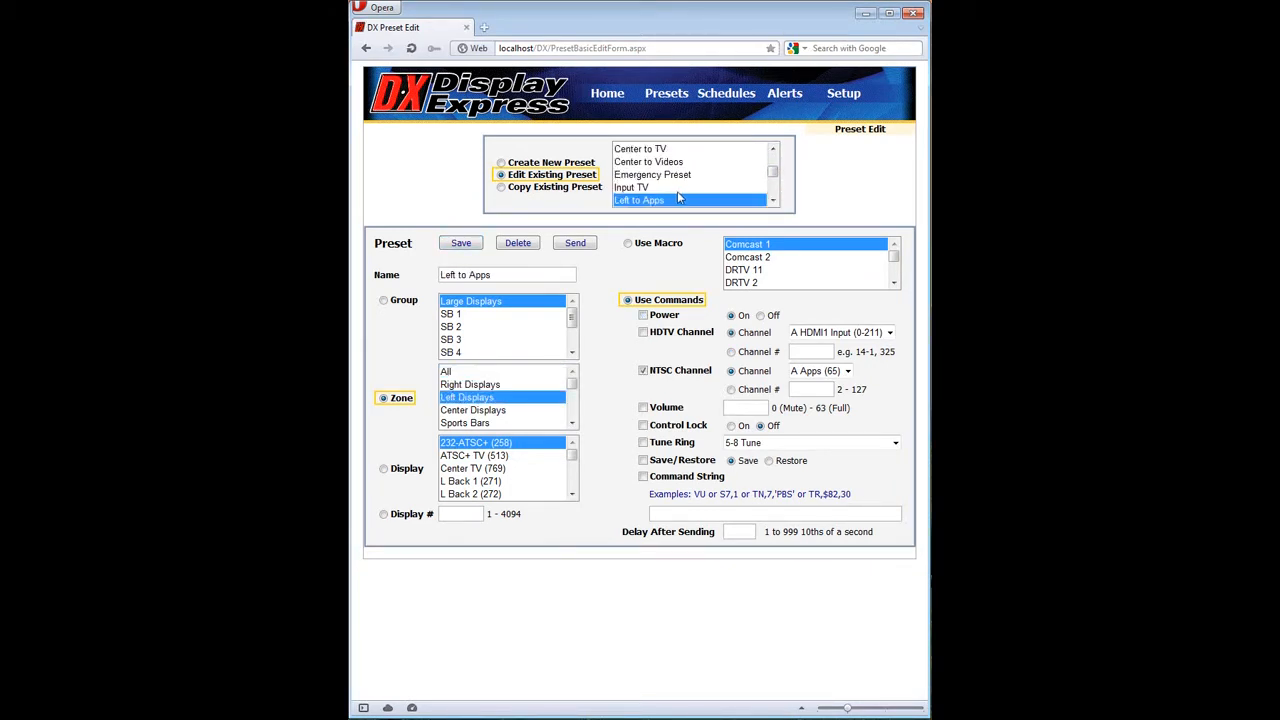
click(580, 190)
click(520, 277)
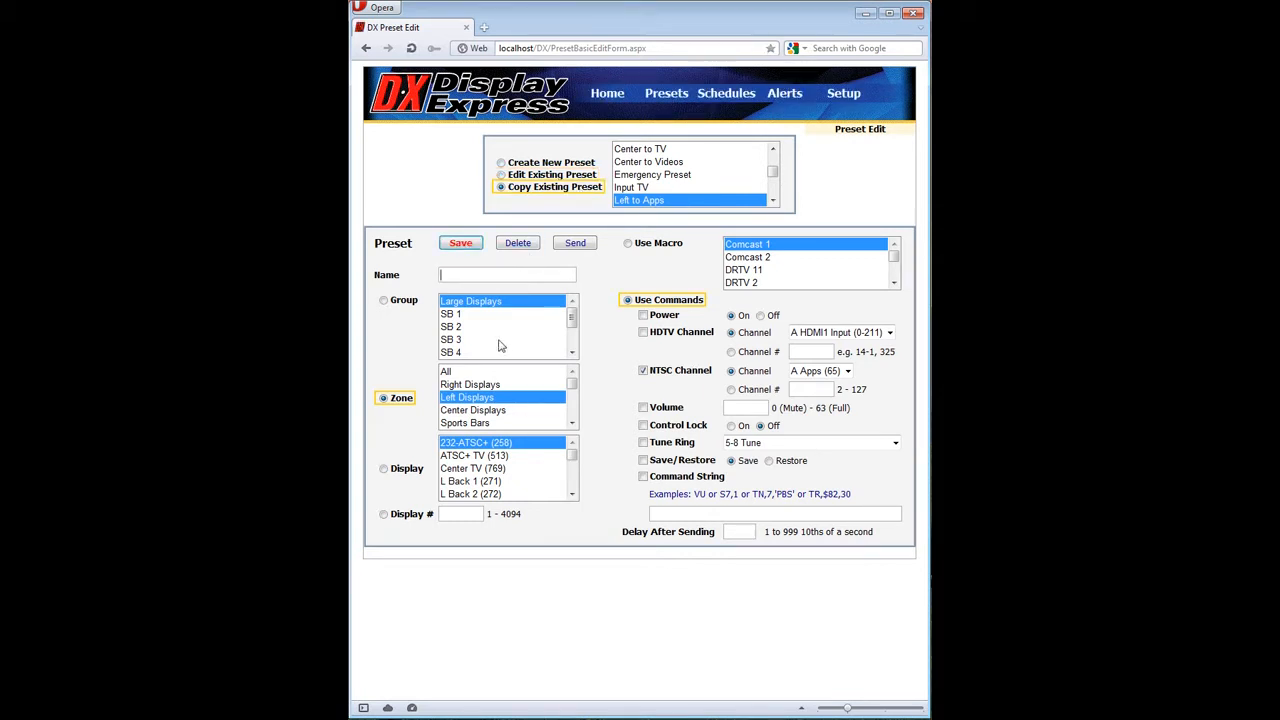
click(484, 412)
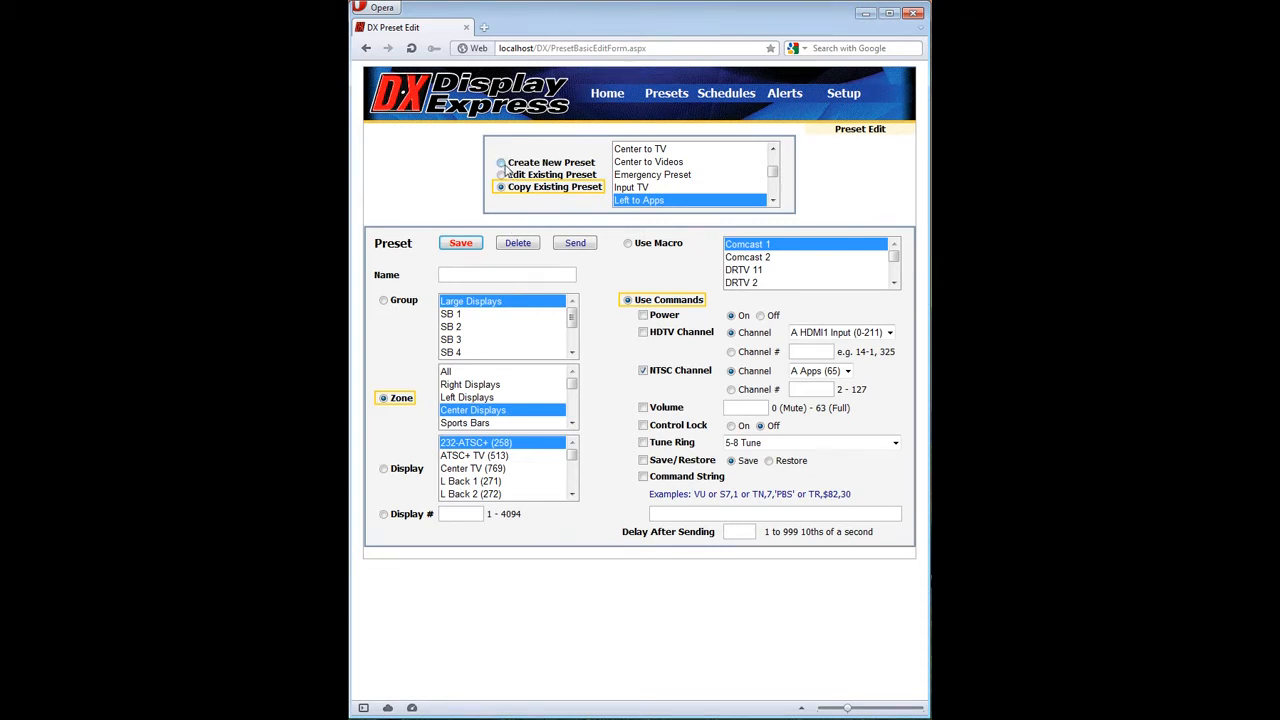
Discard the copy by switching to a new preset, and open the existing Input TV preset.
click(501, 163)
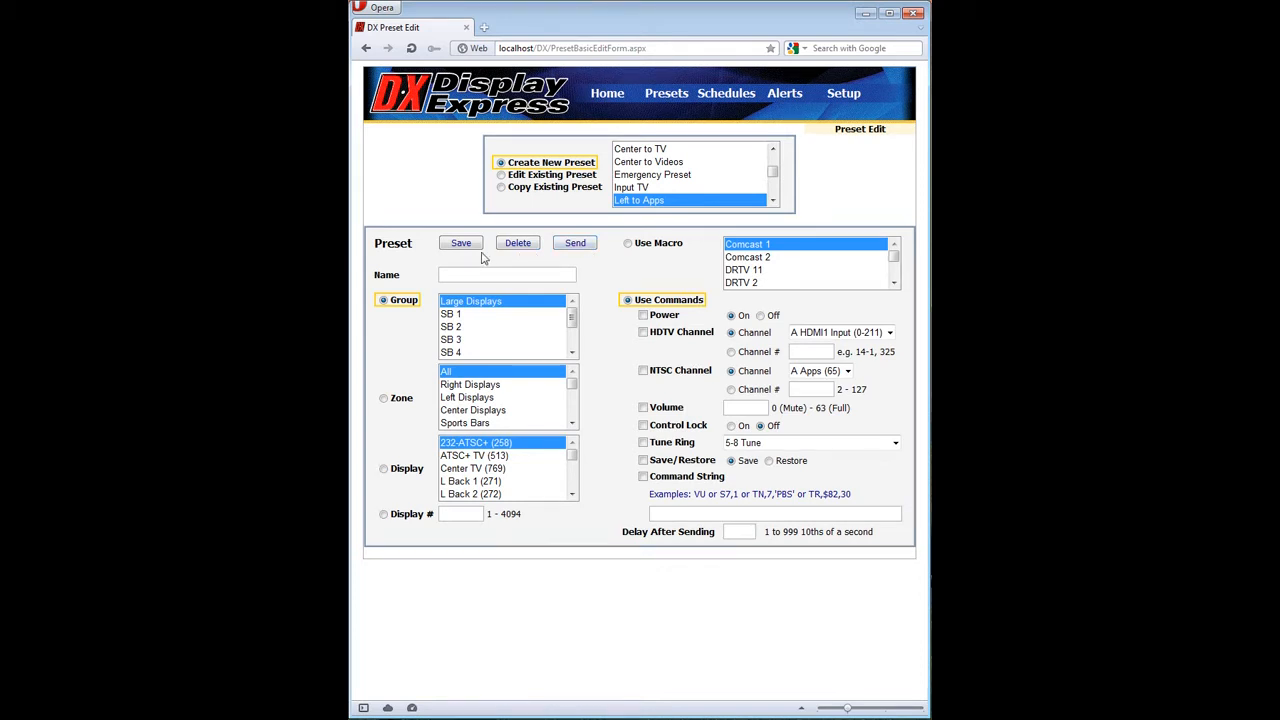
click(628, 189)
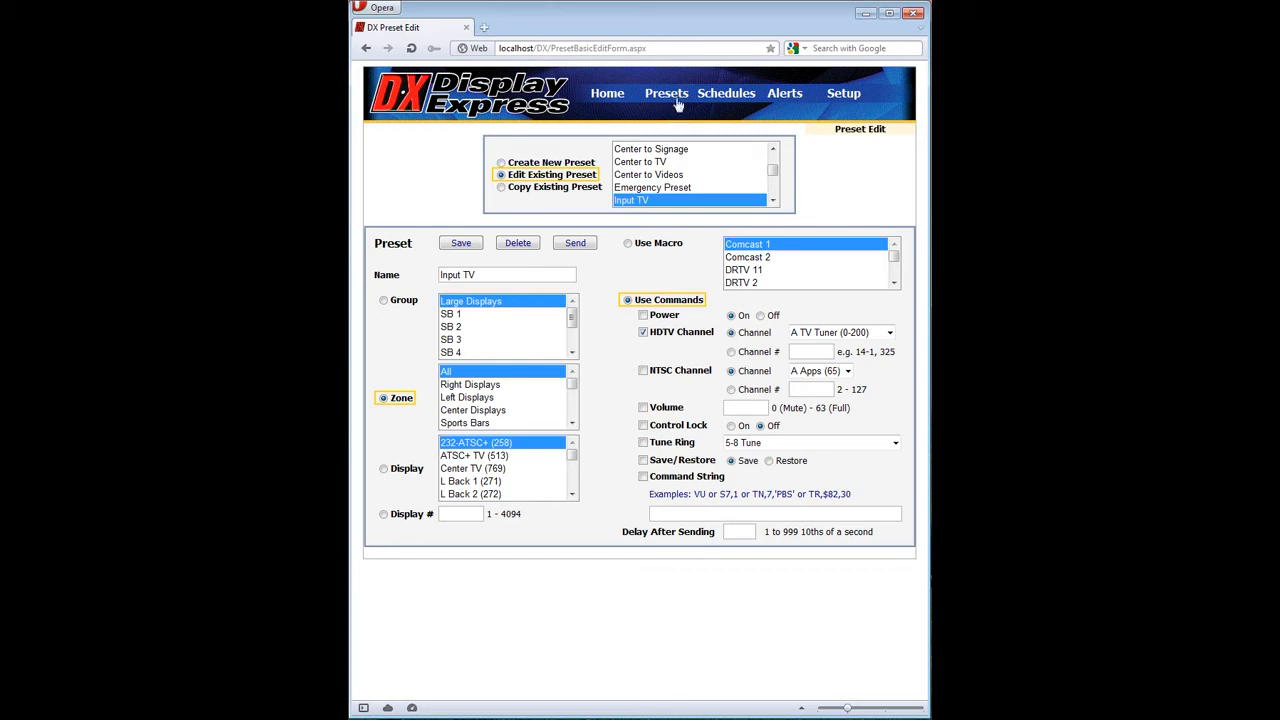
Open the Matrix Preset for editing in the advanced preset editor.
mouse_move(678, 103)
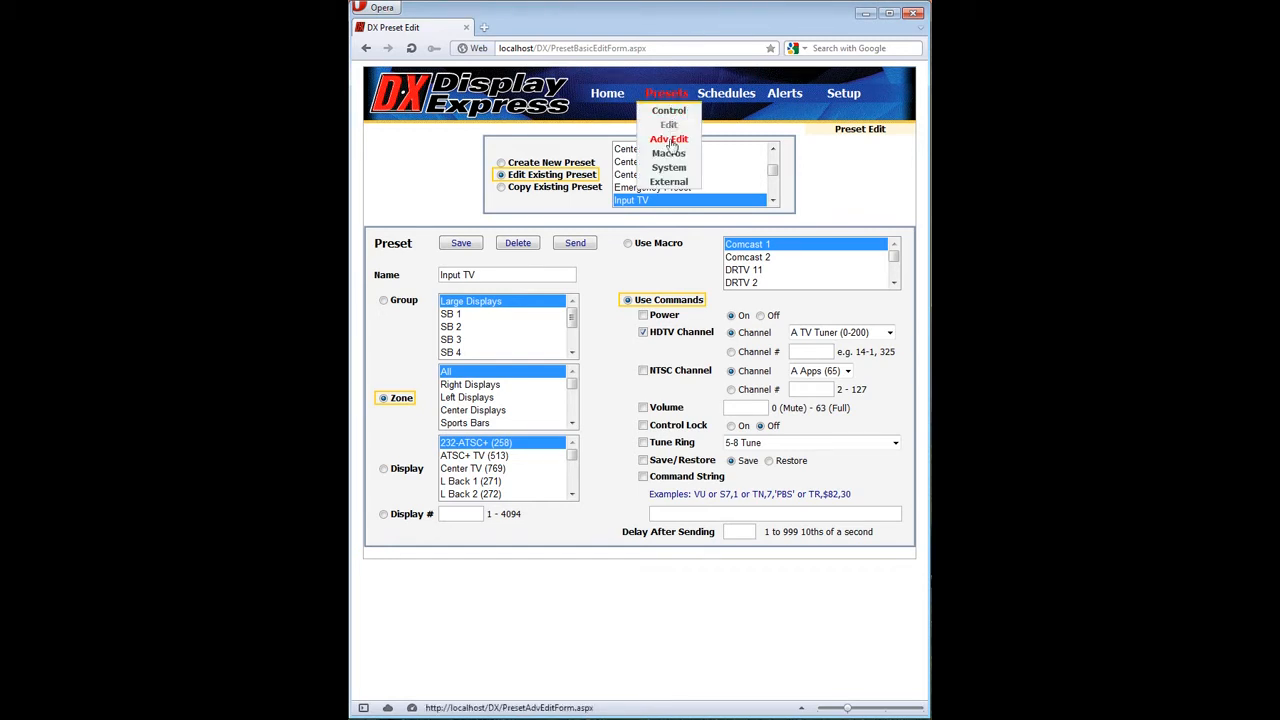
click(669, 140)
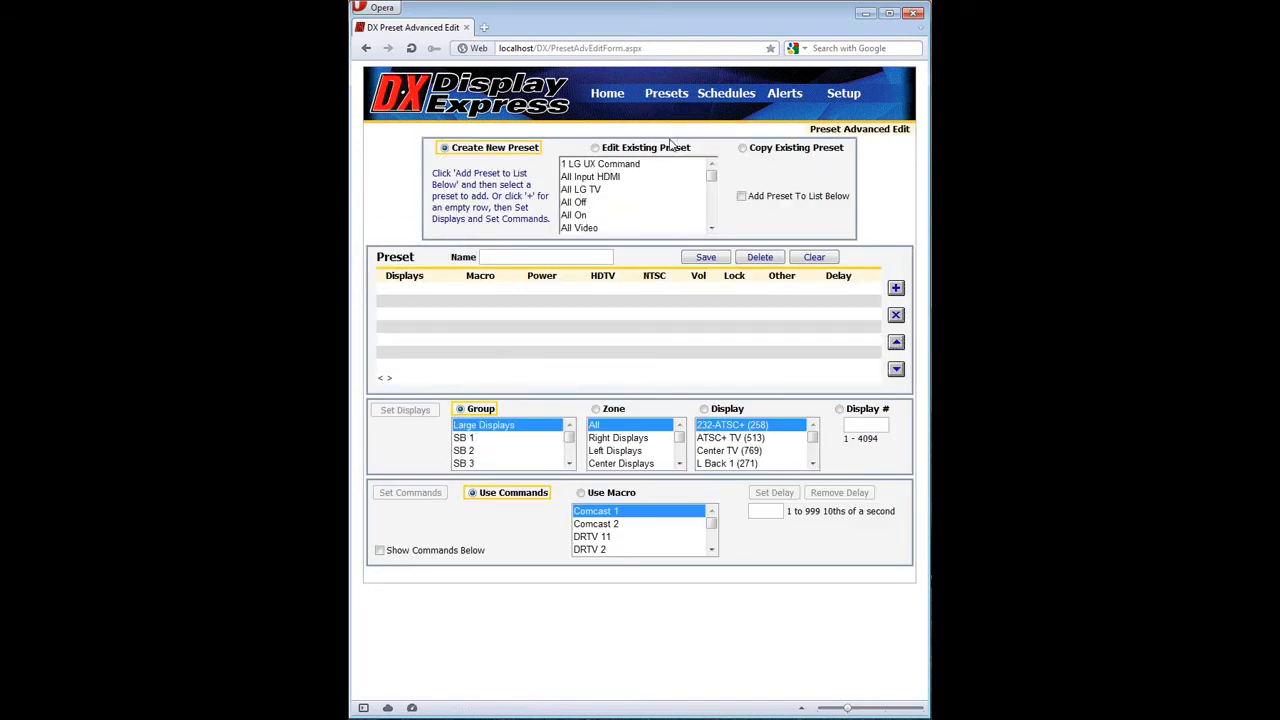
click(711, 228)
click(711, 228)
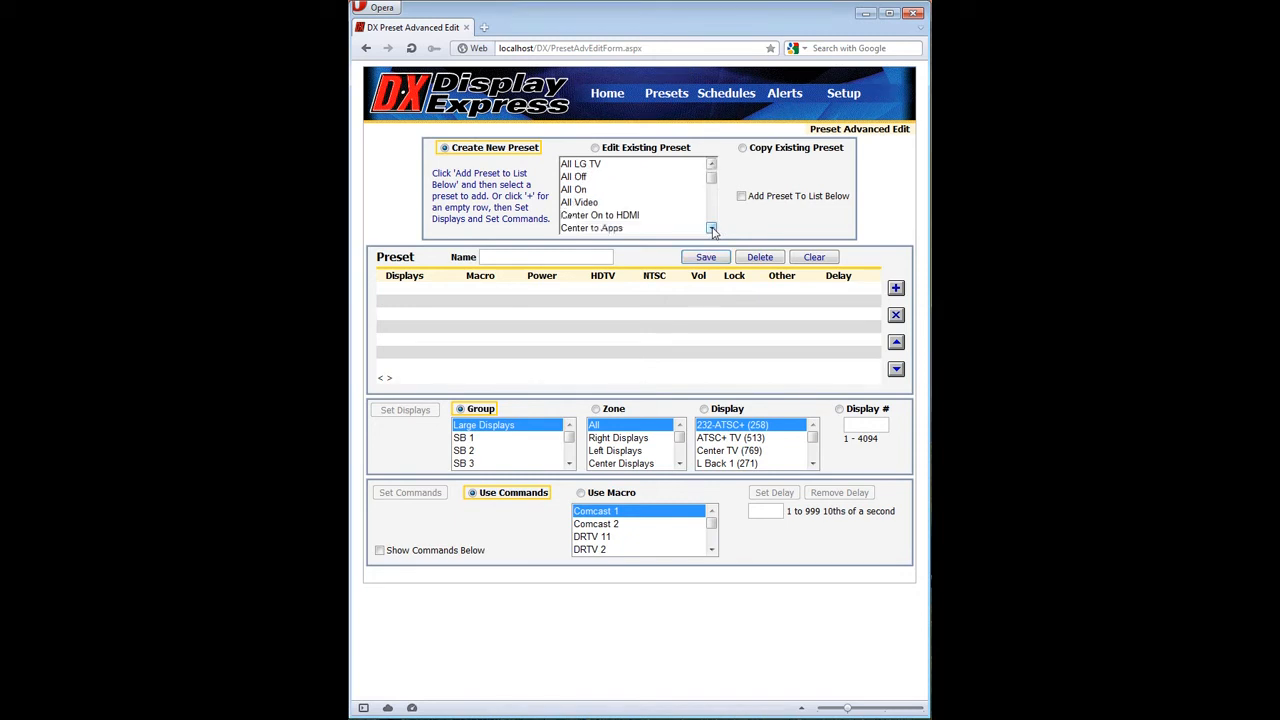
click(711, 228)
click(711, 228)
click(711, 228)
click(711, 228)
click(711, 228)
click(711, 228)
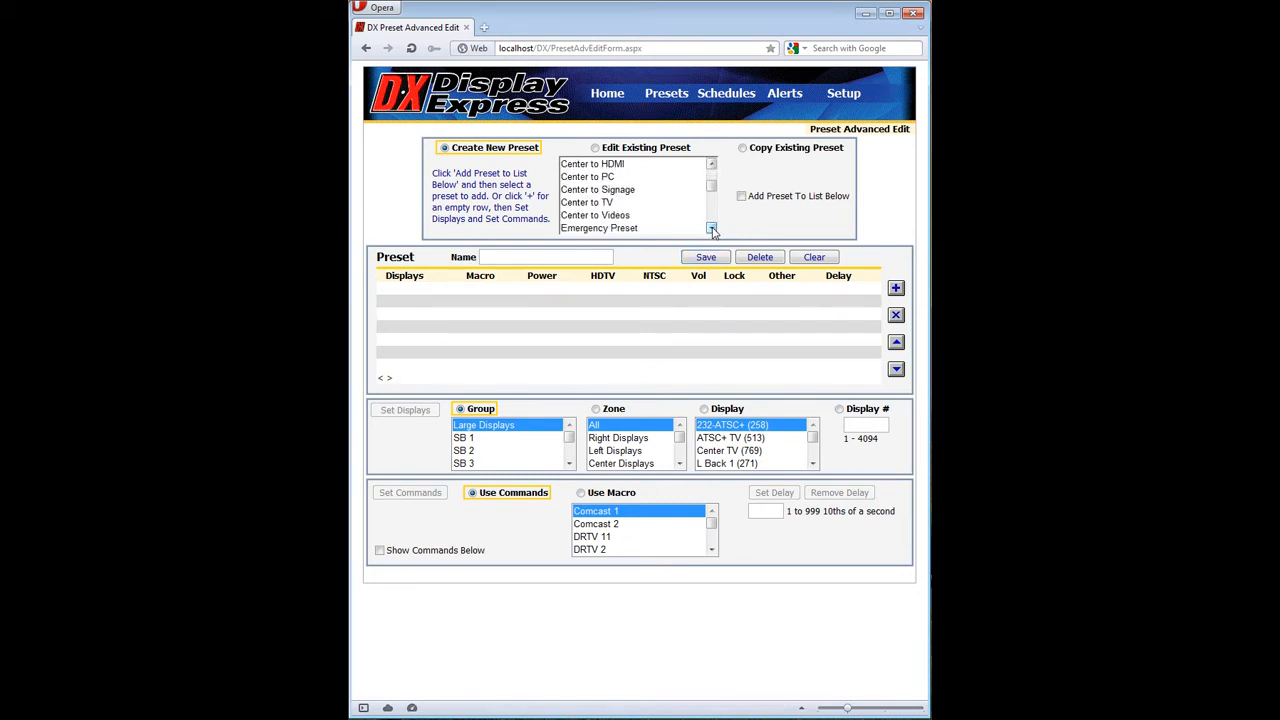
click(711, 228)
click(711, 228)
click(711, 228)
click(711, 228)
click(711, 228)
click(711, 228)
click(711, 228)
click(711, 228)
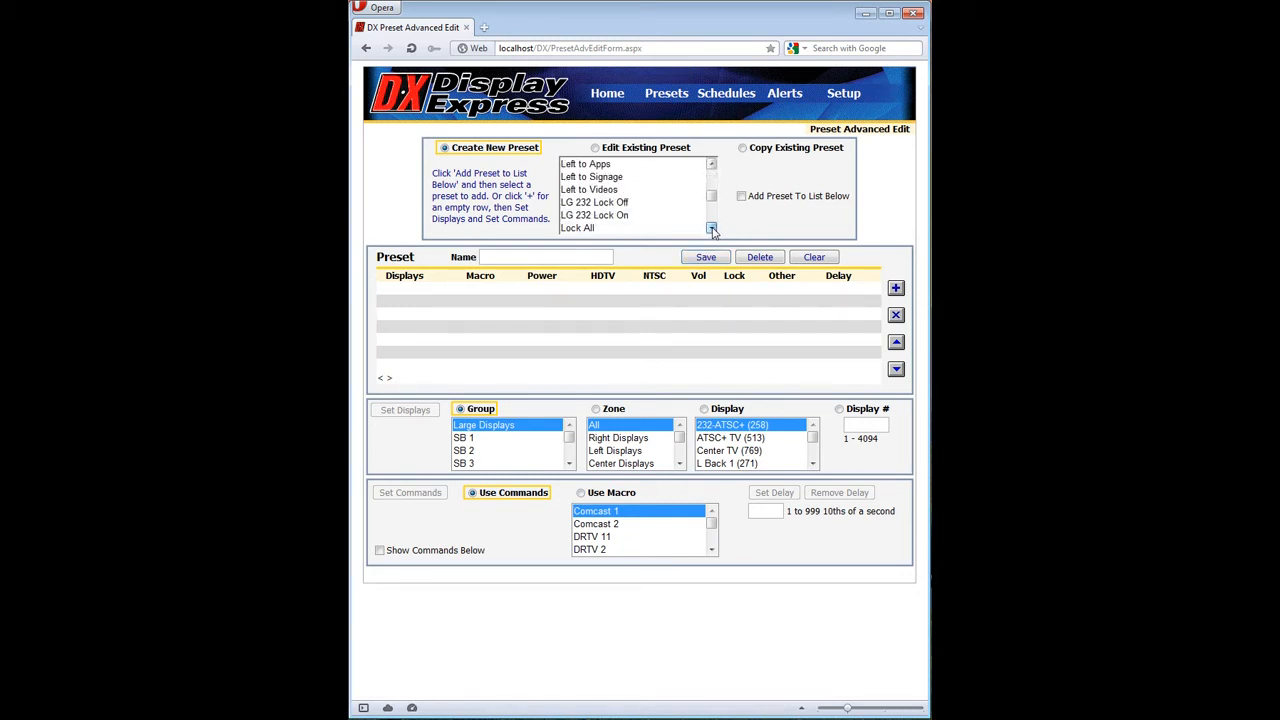
click(711, 228)
click(711, 228)
click(610, 216)
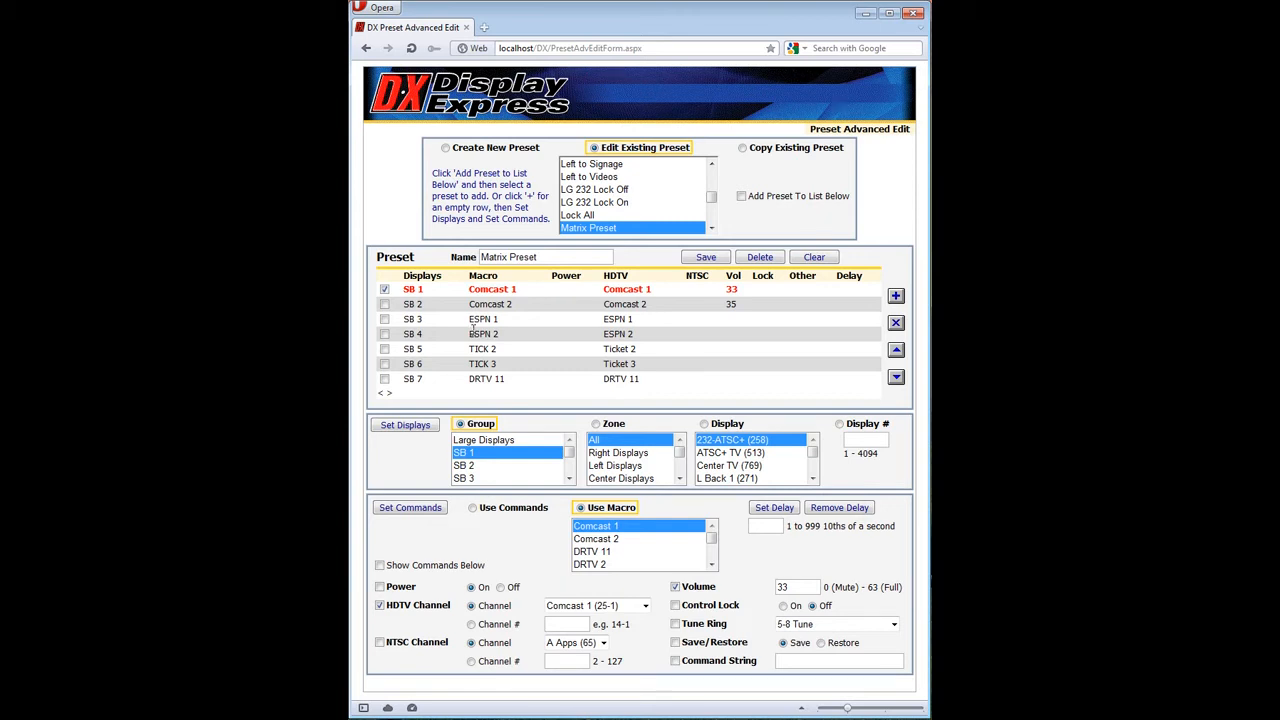
Select the SB 4 row of the Matrix Preset, show its commands, and choose House (5-1) as its HDTV channel.
click(385, 305)
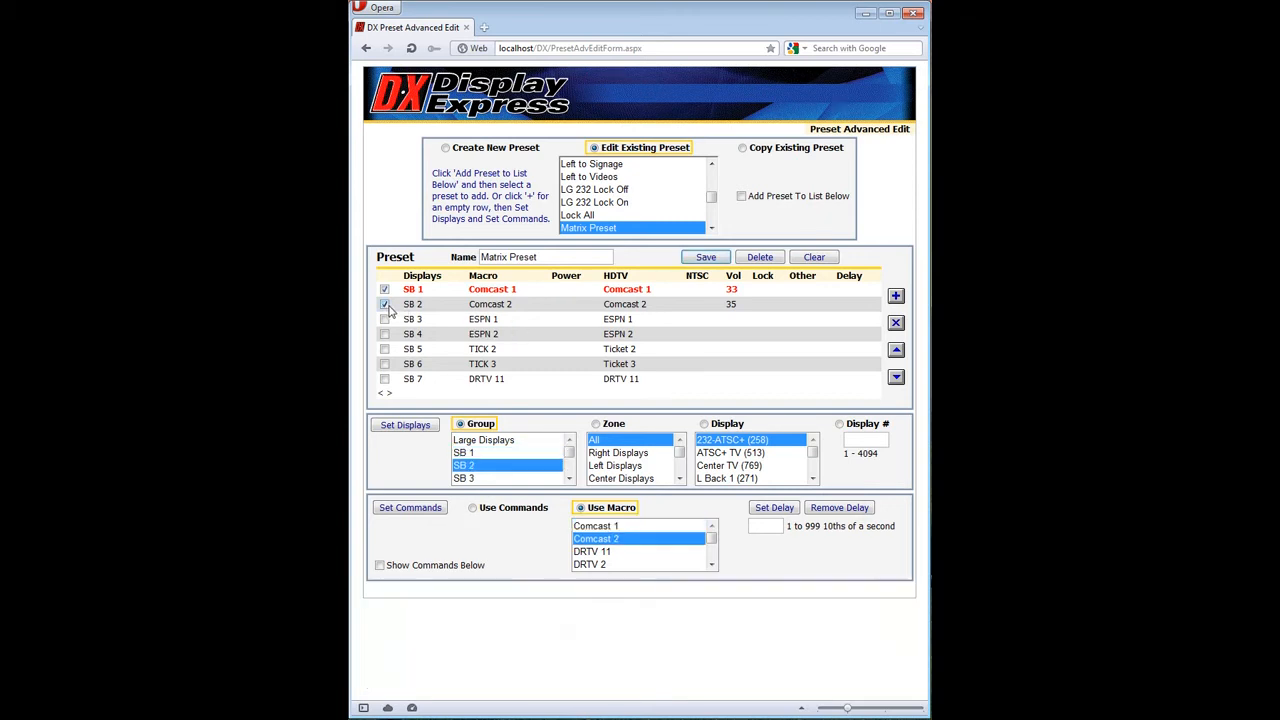
click(384, 319)
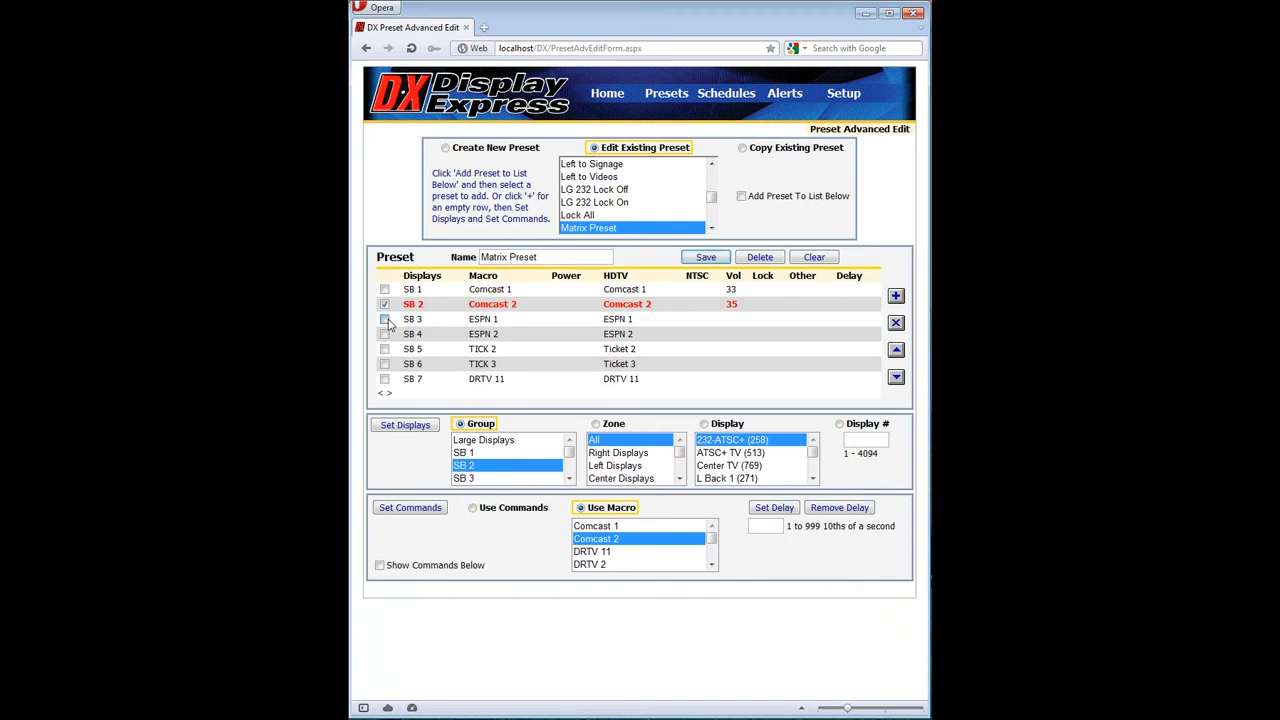
click(385, 334)
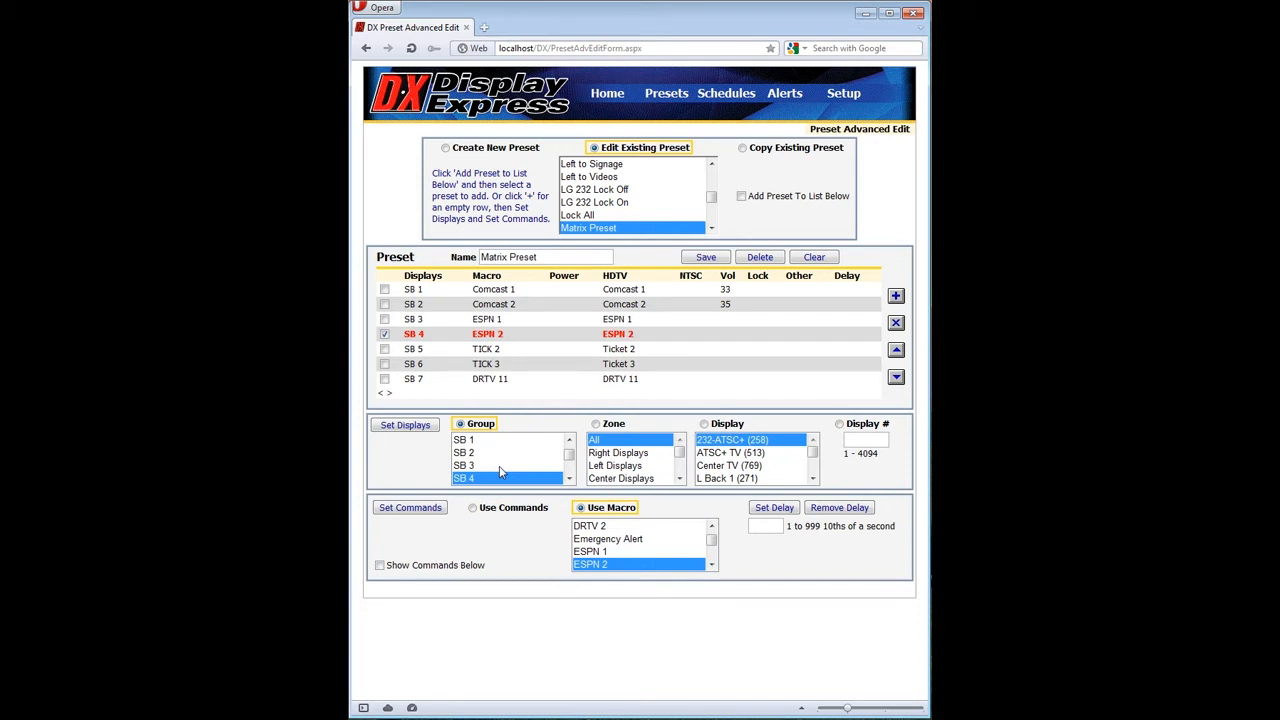
click(380, 566)
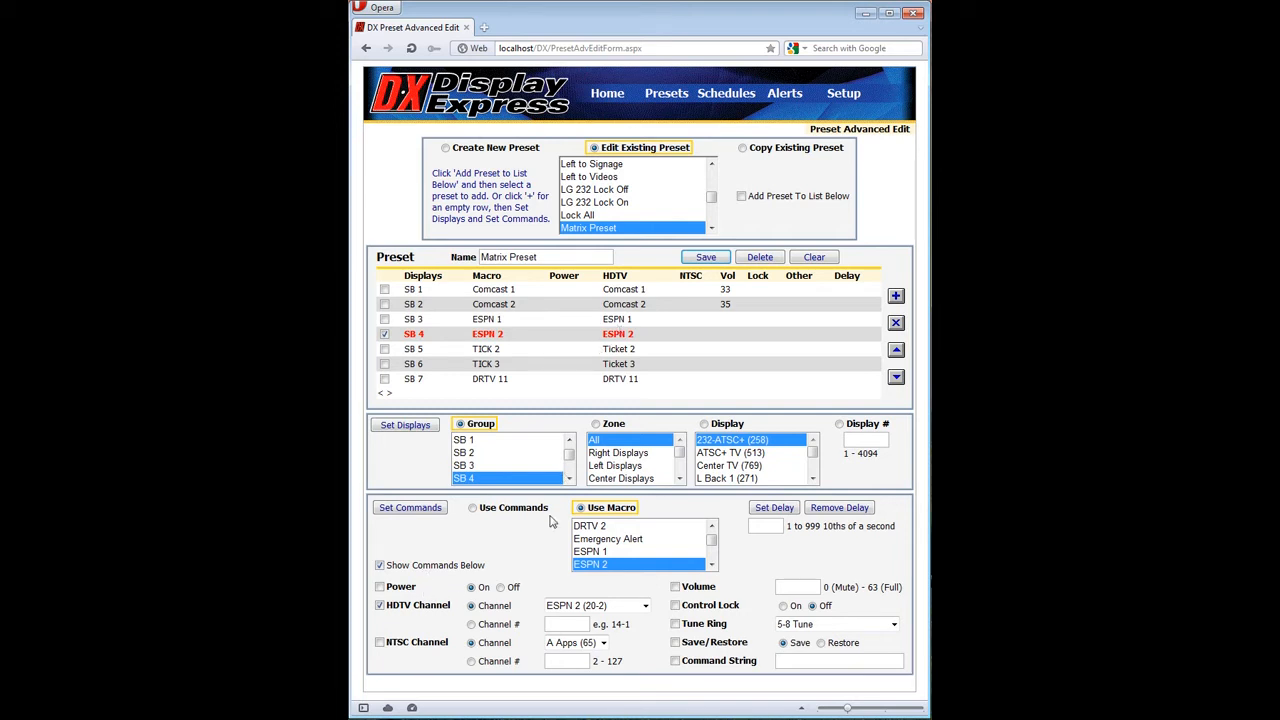
click(646, 606)
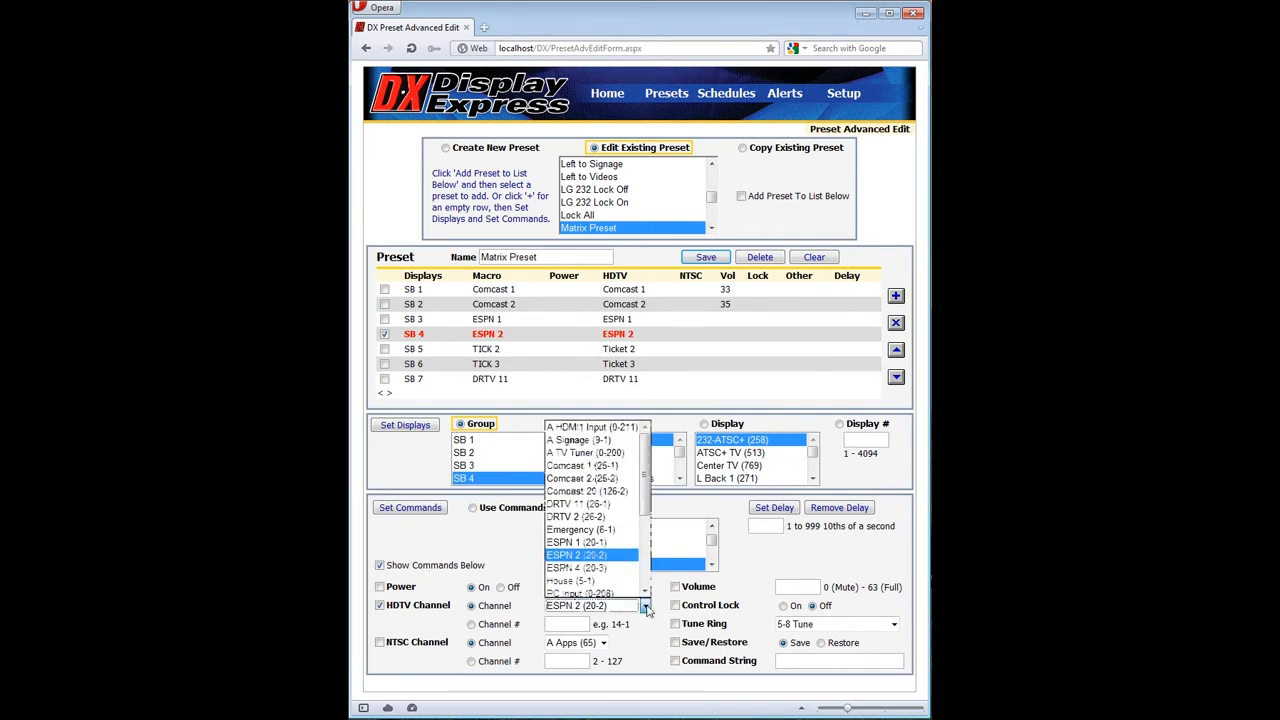
click(607, 582)
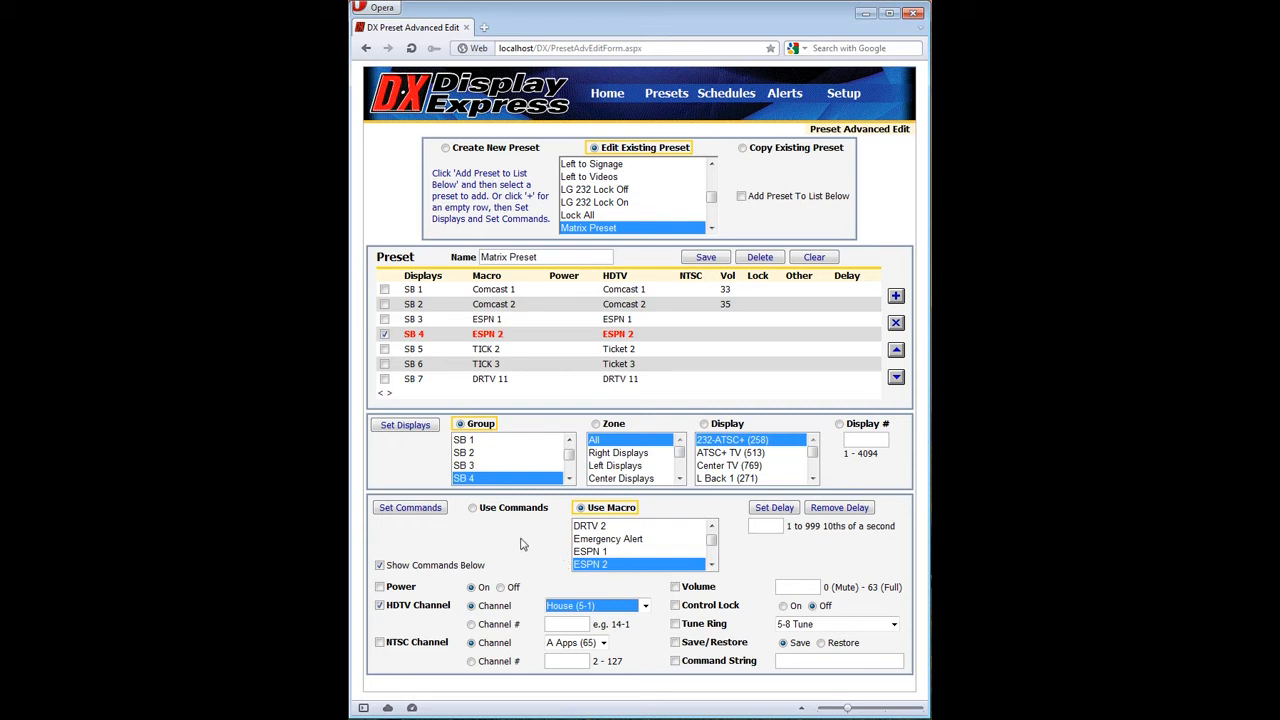
click(435, 510)
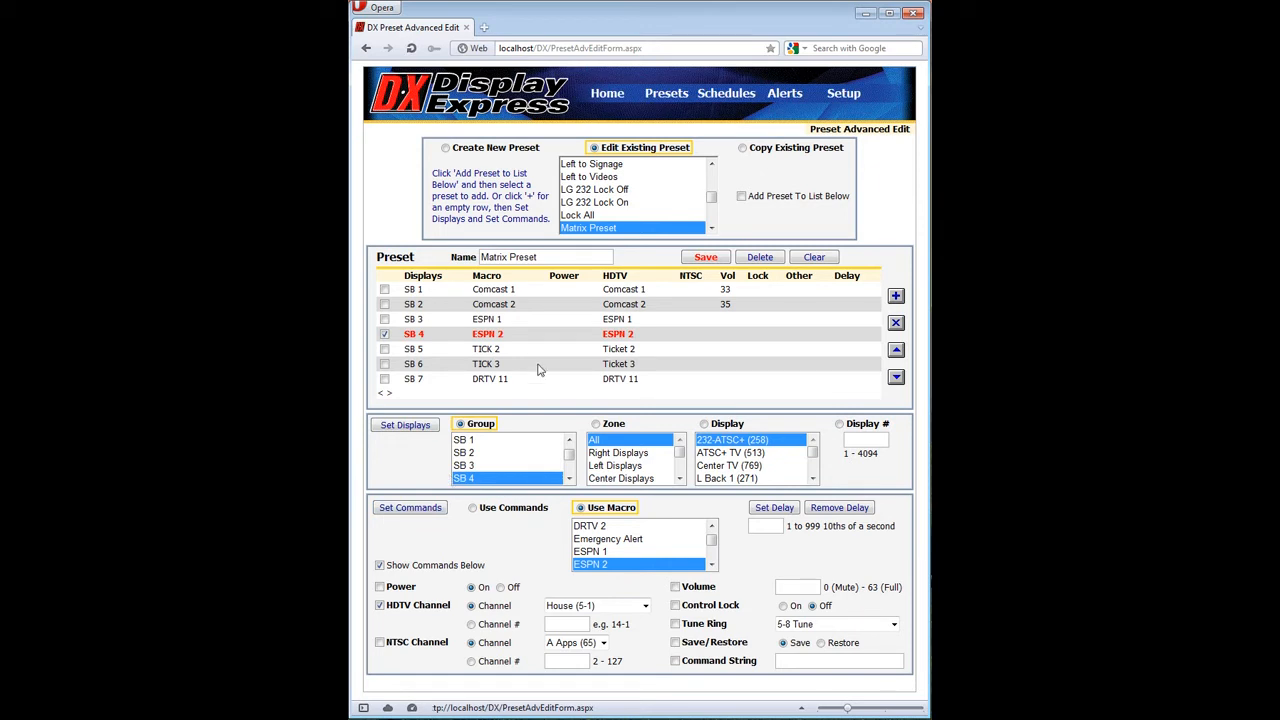
Switch SB 4 from using a macro to using commands, apply the commands, and save the Matrix Preset.
click(473, 508)
click(409, 508)
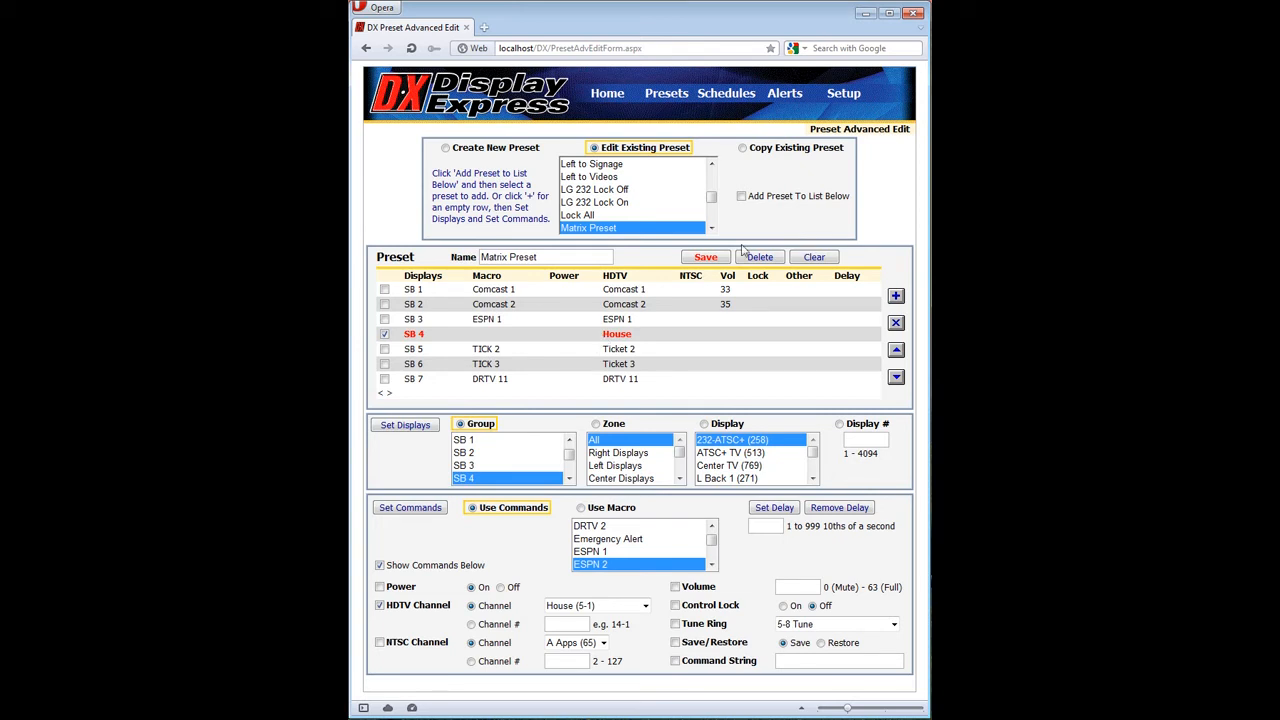
click(706, 258)
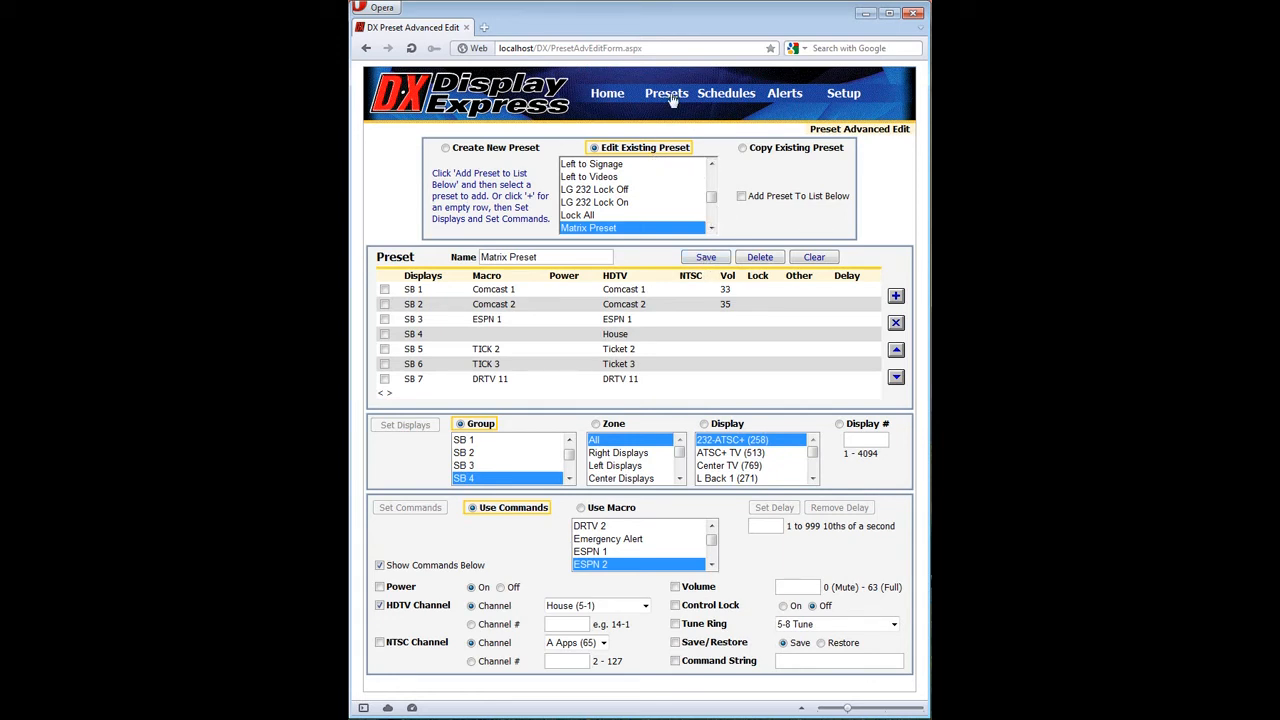
Open the macro editor and load the existing Comcast 1 macro for editing.
mouse_move(673, 97)
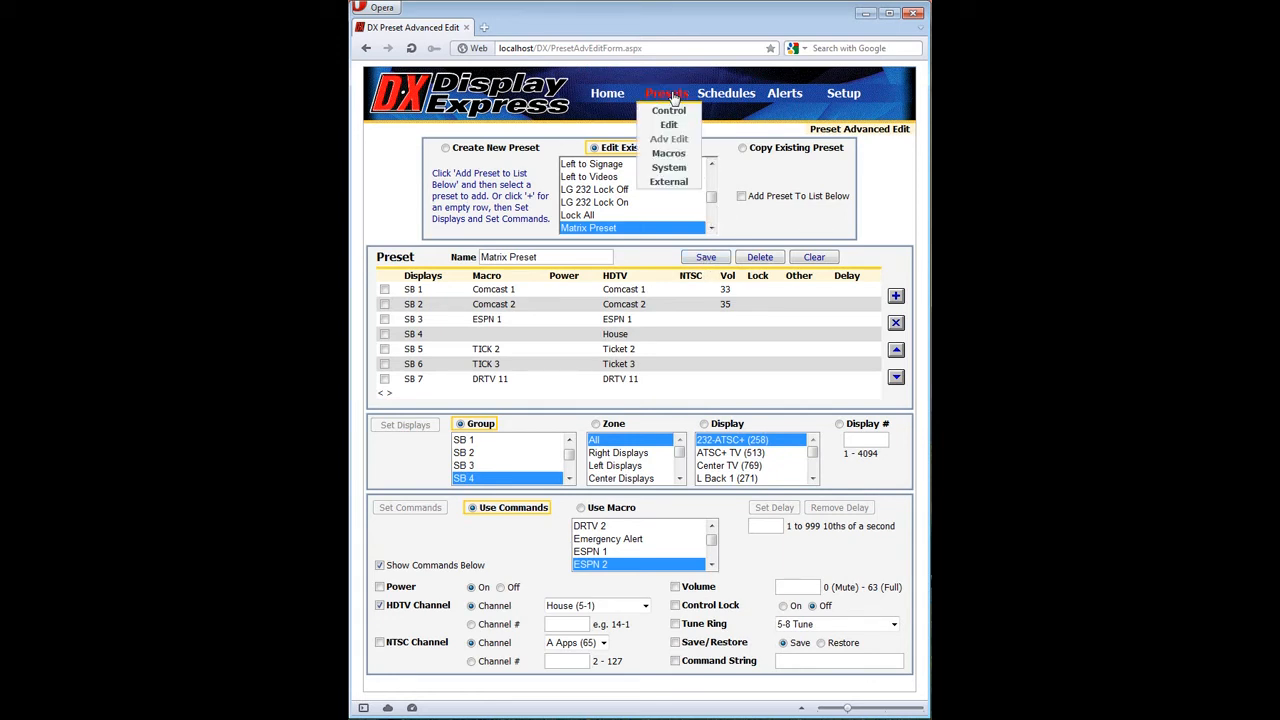
click(670, 155)
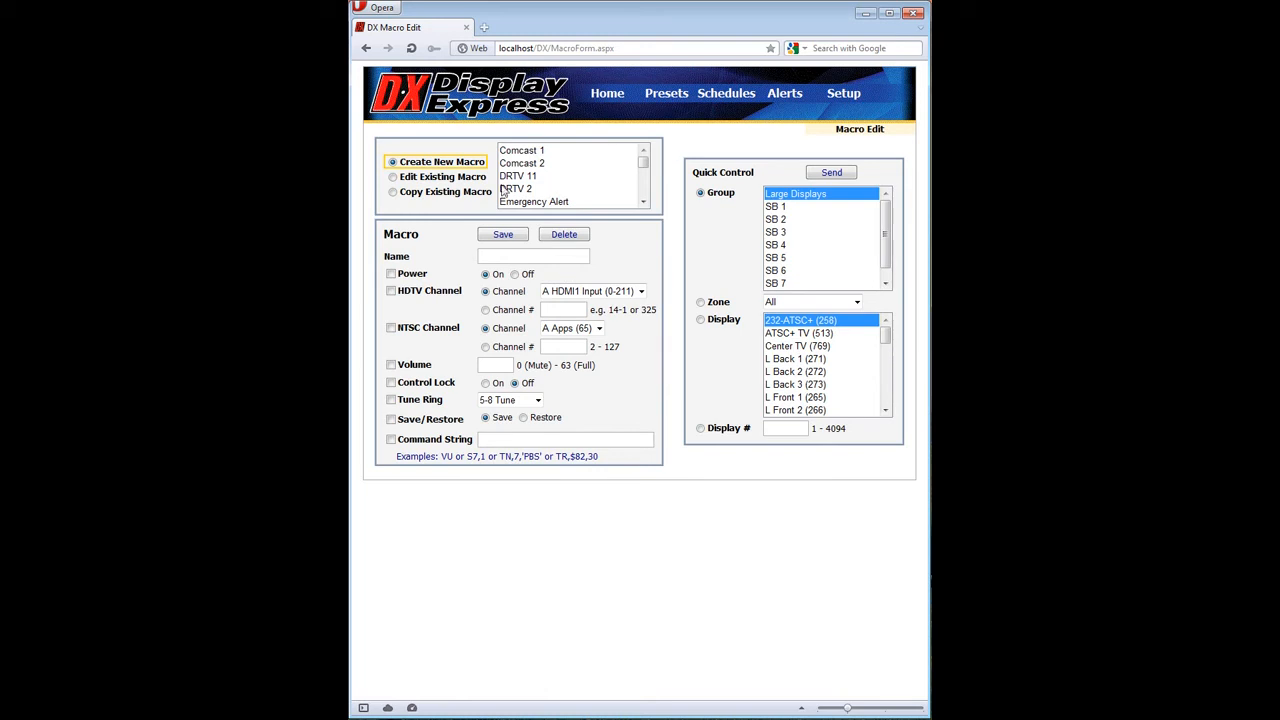
click(474, 178)
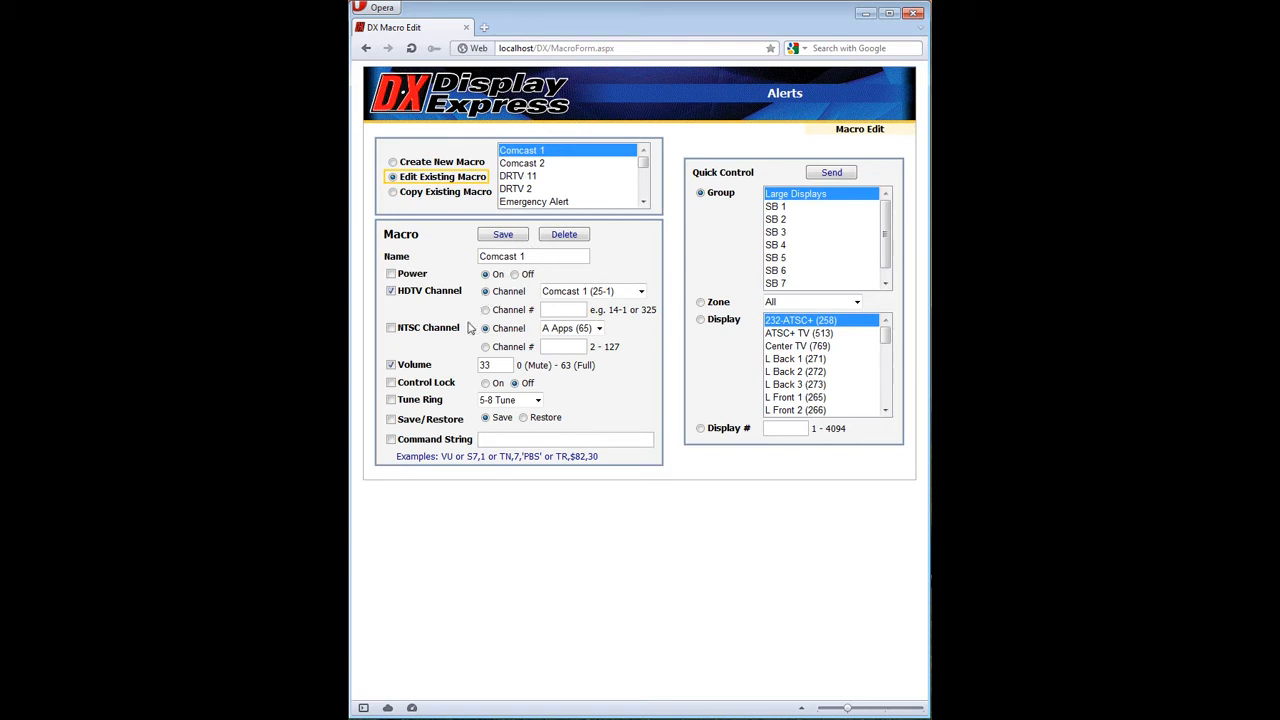
Enable the command string in the Comcast 1 macro and try to send the macro to the SB 3 group with quick control.
click(493, 362)
click(507, 440)
click(502, 437)
click(768, 234)
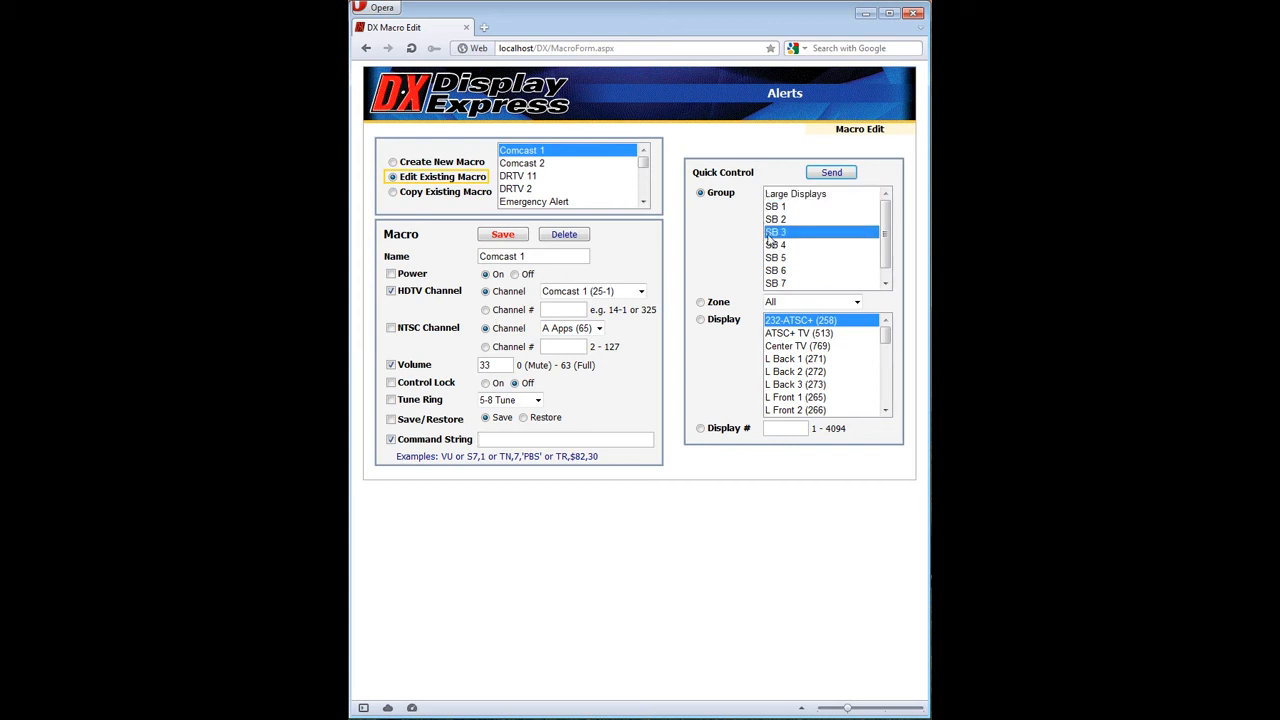
click(843, 174)
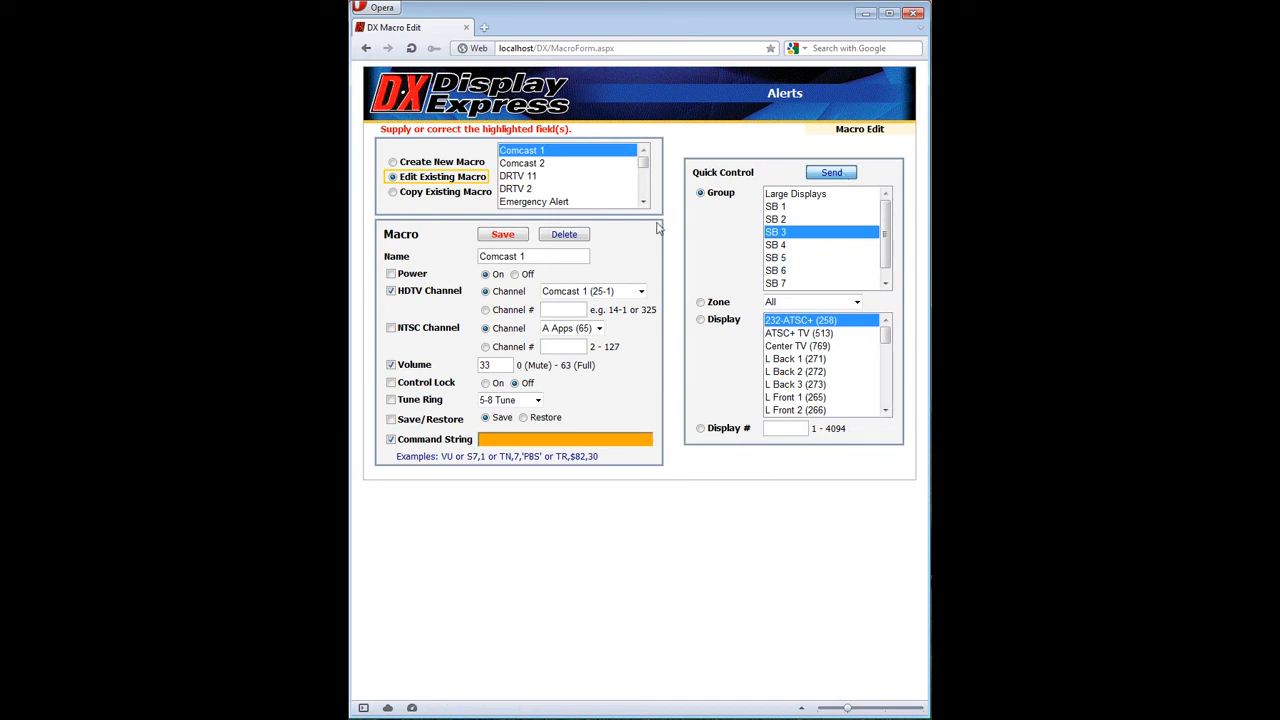
Exclude the command string from the Comcast 1 macro and save the macro.
click(390, 439)
click(495, 243)
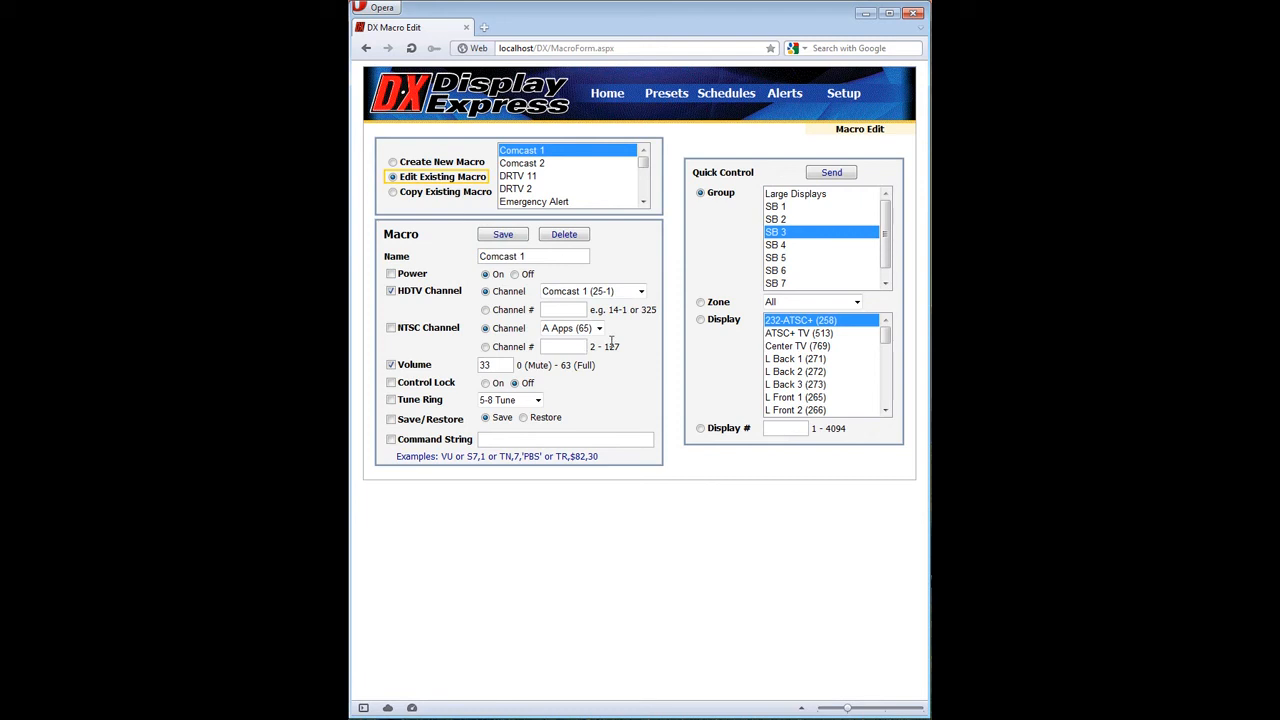
Open the system preset editor and choose to back up the system using a new system name.
mouse_move(662, 100)
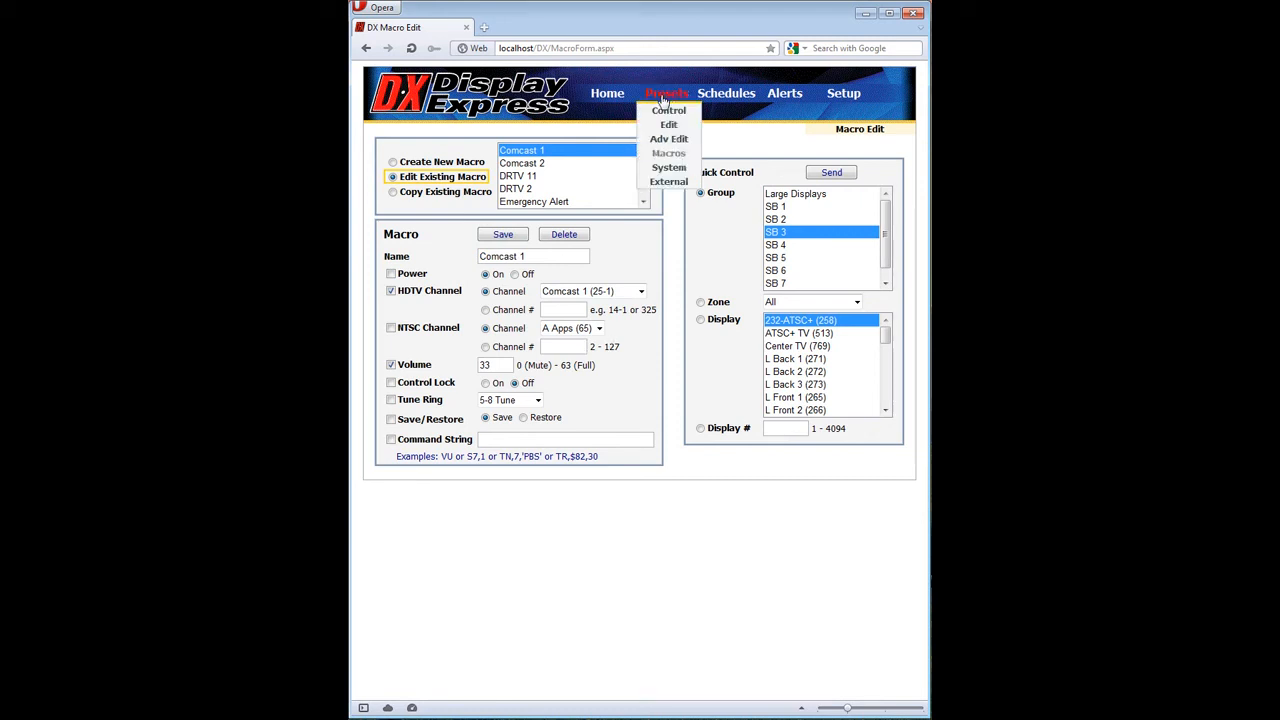
click(668, 167)
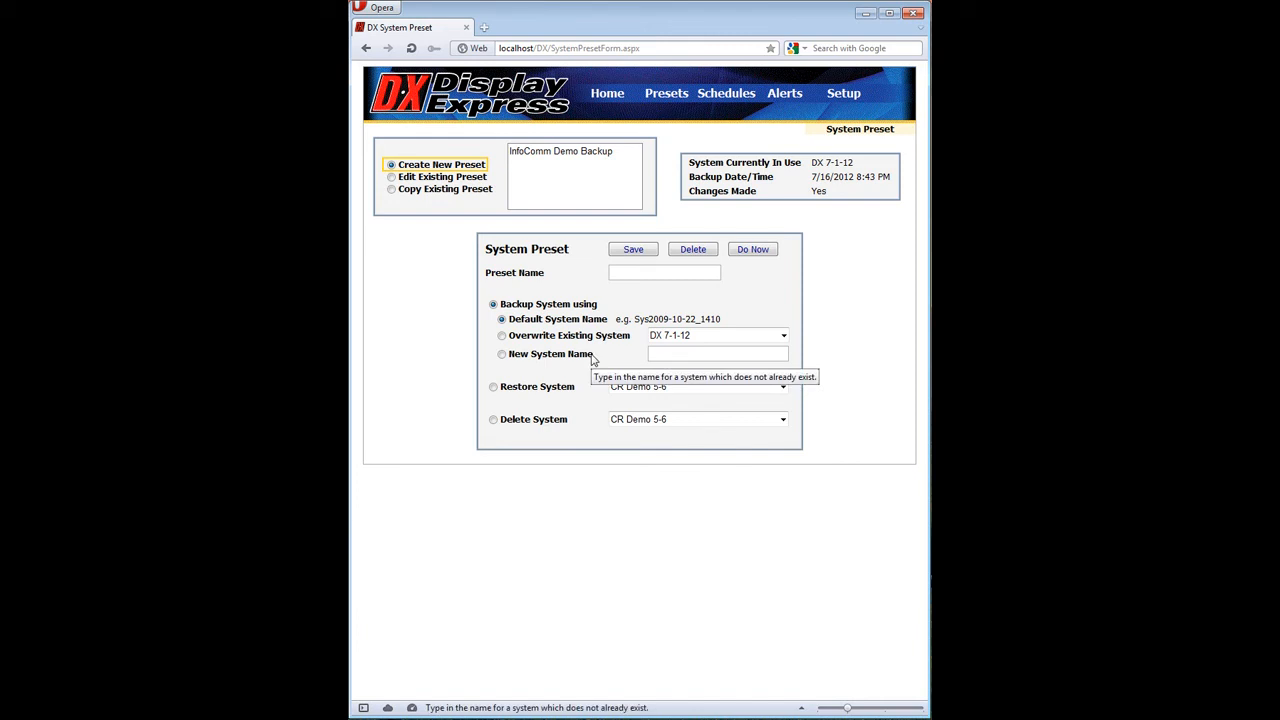
click(590, 357)
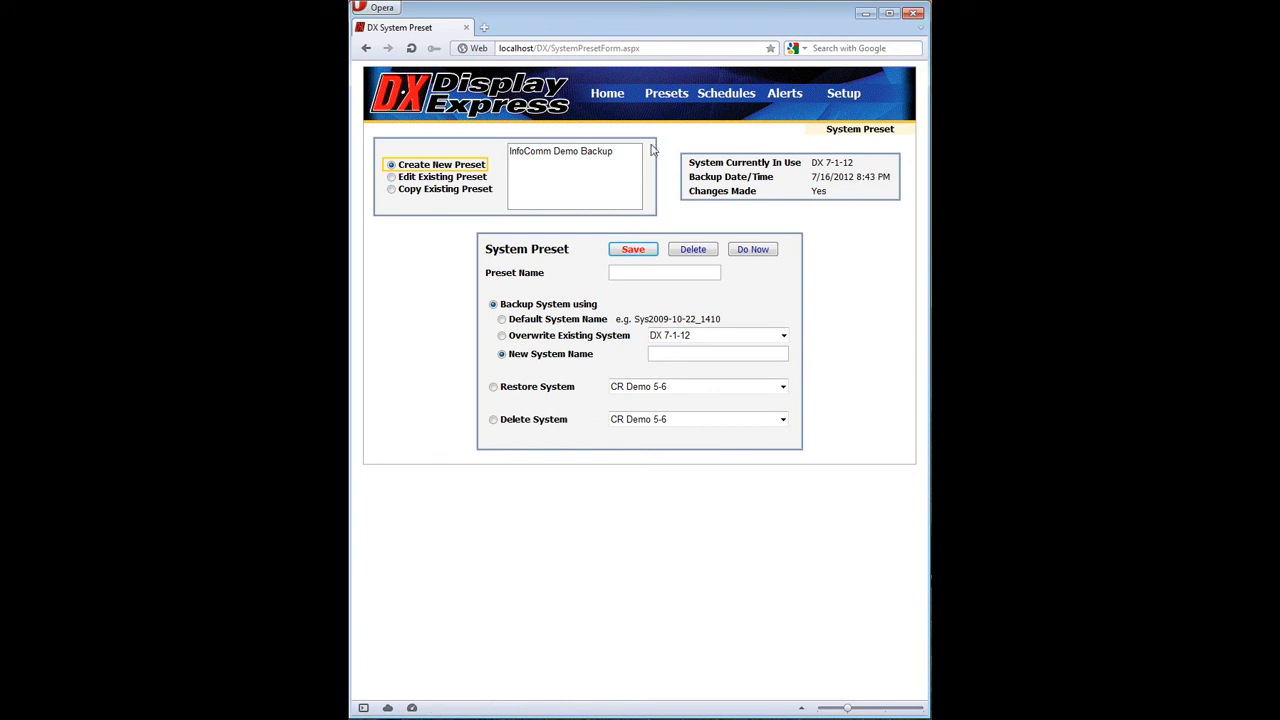
Open the external preset editor and examine the IP address and command string of the Proj 2 On preset.
mouse_move(678, 94)
click(681, 182)
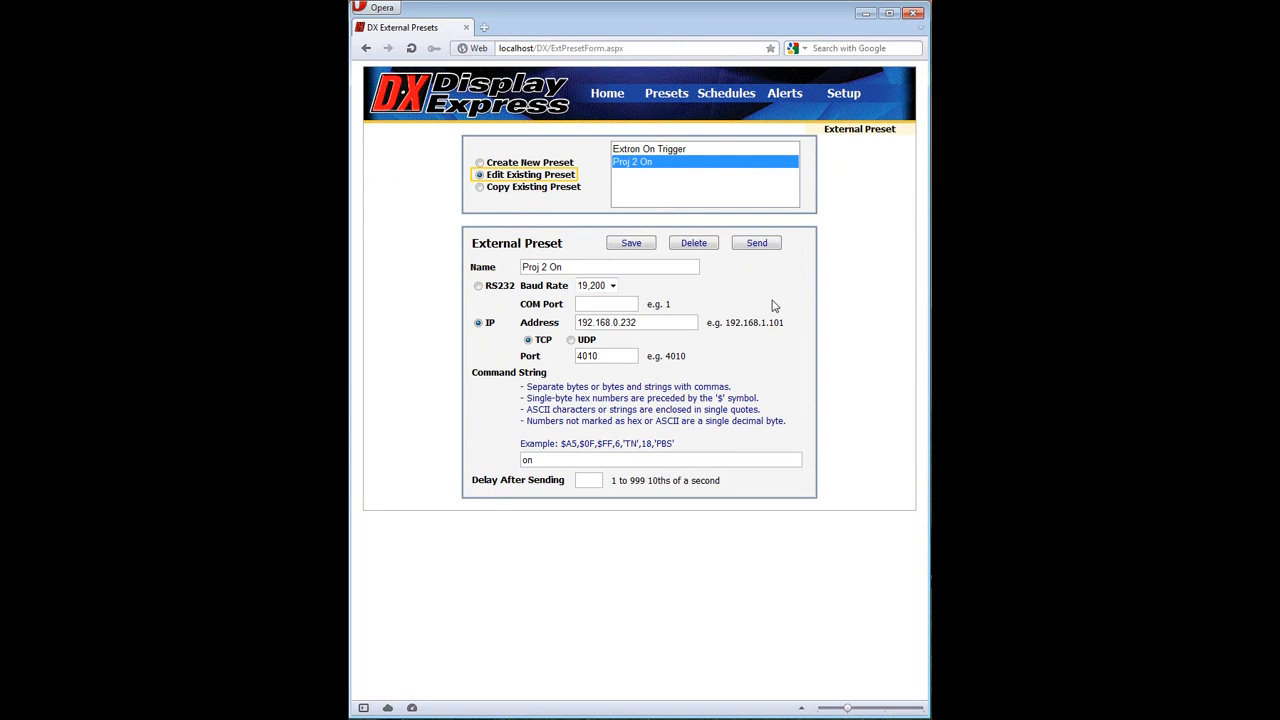
click(663, 327)
click(609, 460)
mouse_move(694, 98)
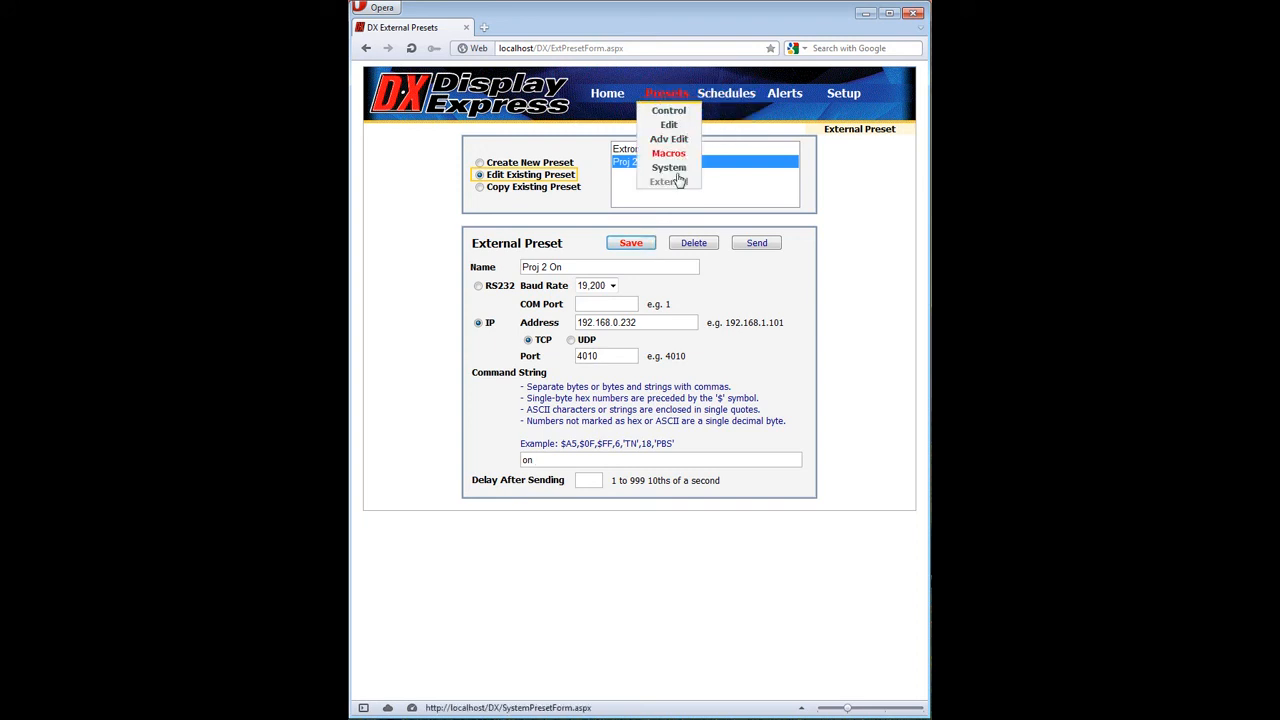